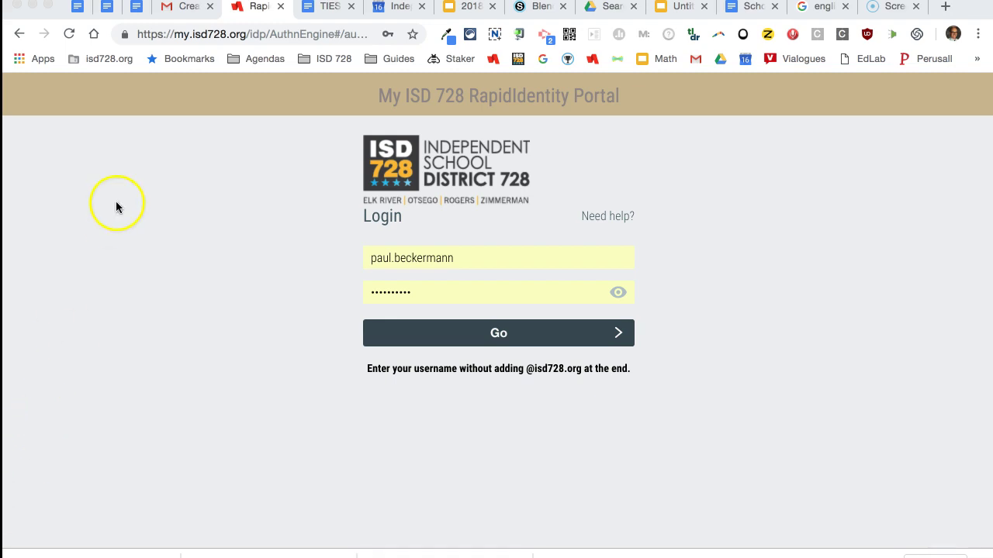
# - Sign in to the ISD 728 RapidIdentity portal from the isd728.org bookmarks with the saved credentials
pyautogui.click(107, 59)
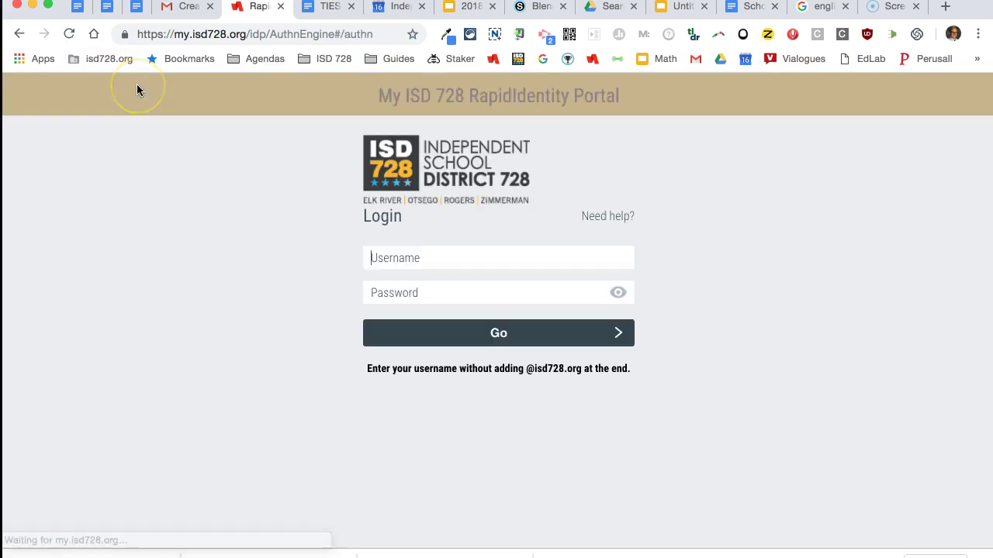
pyautogui.click(471, 332)
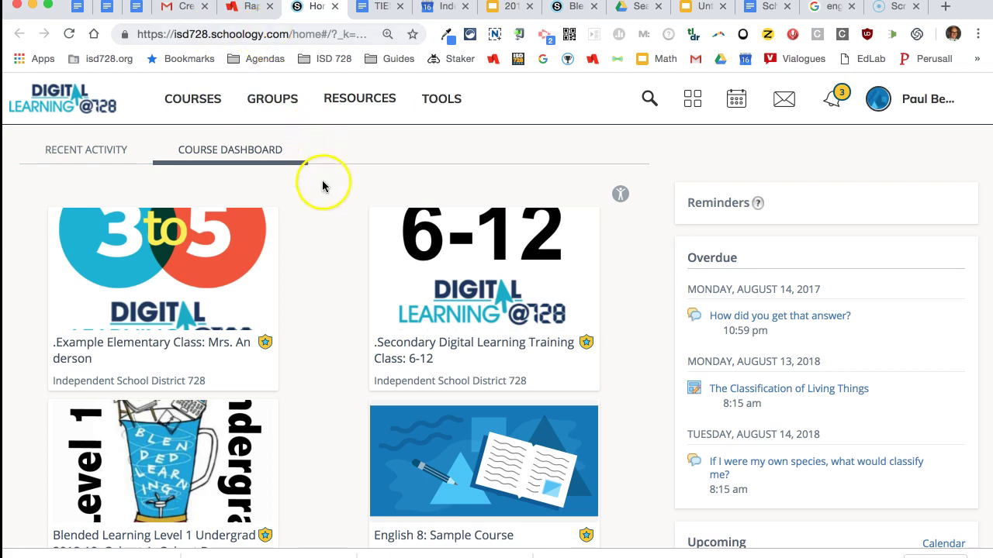
# - Drag the English 8 card to the second slot on the Course Dashboard
pyautogui.click(98, 156)
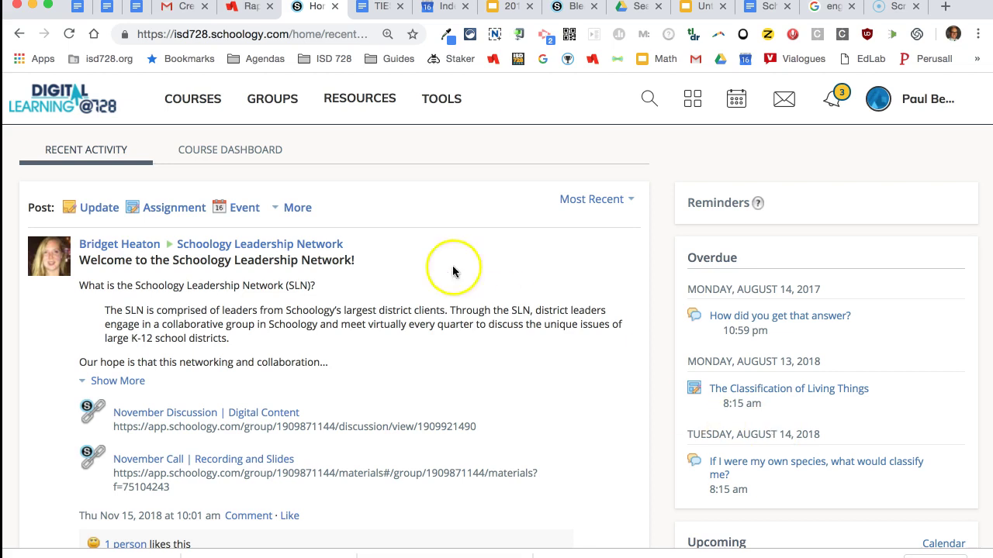
pyautogui.click(235, 152)
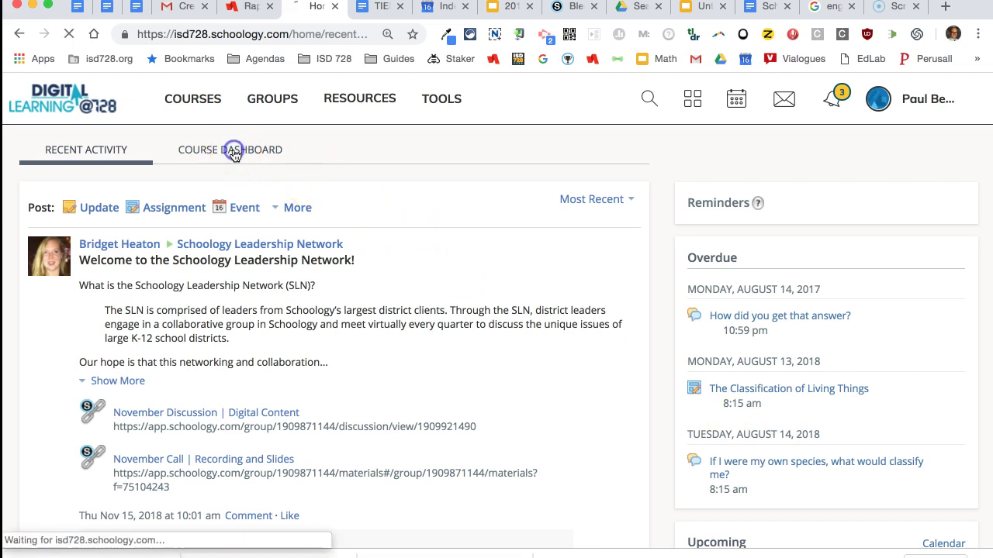
pyautogui.click(236, 152)
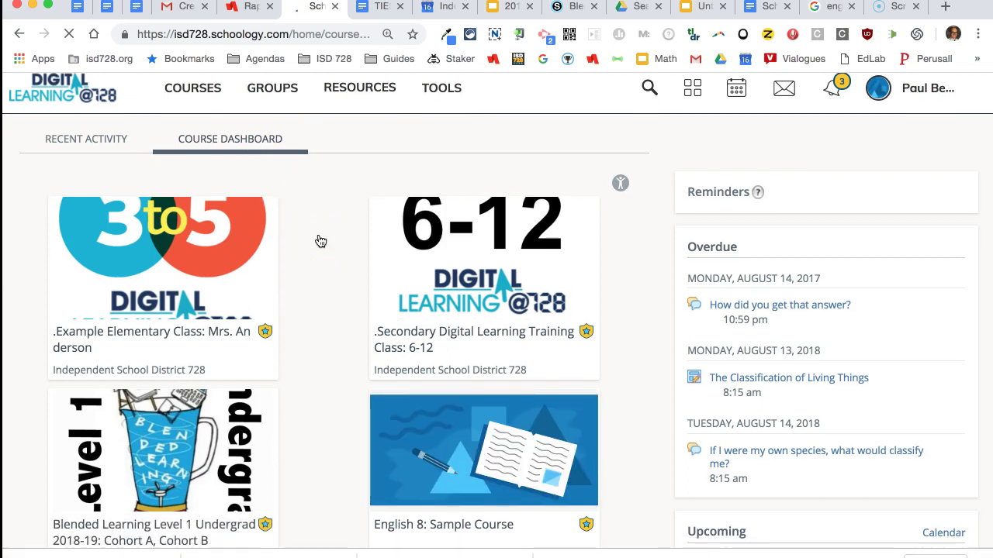
pyautogui.scroll(-1, 319, 240)
pyautogui.moveTo(458, 436); pyautogui.dragTo(450, 261)
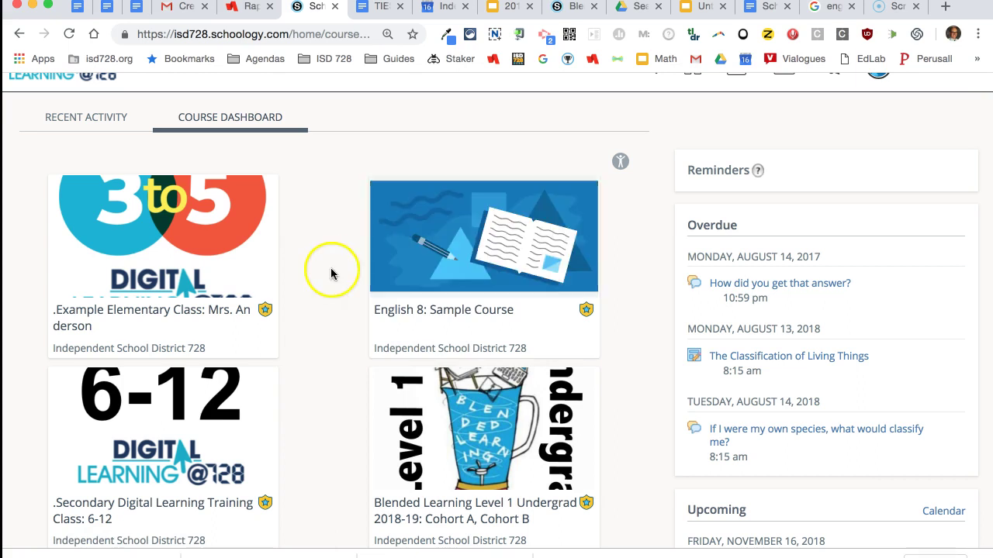
pyautogui.scroll(1, 332, 272)
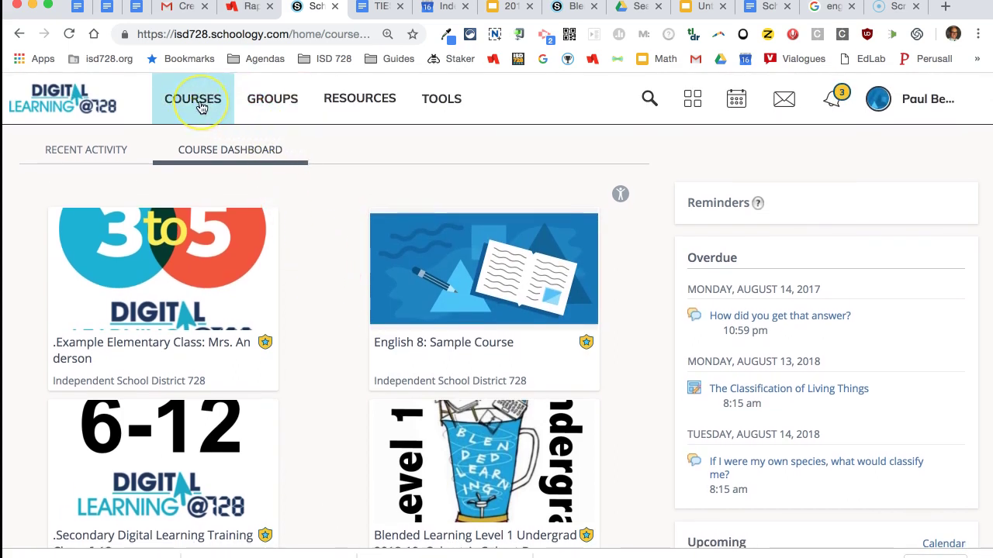
# - Open English 8: Sample Course from the full Courses list
pyautogui.click(200, 107)
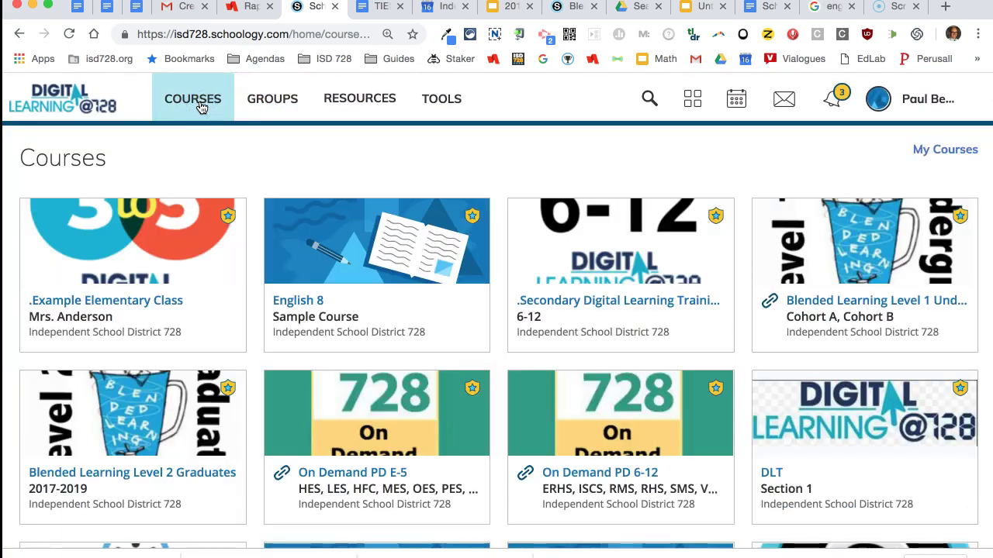
pyautogui.scroll(-5, 361, 294)
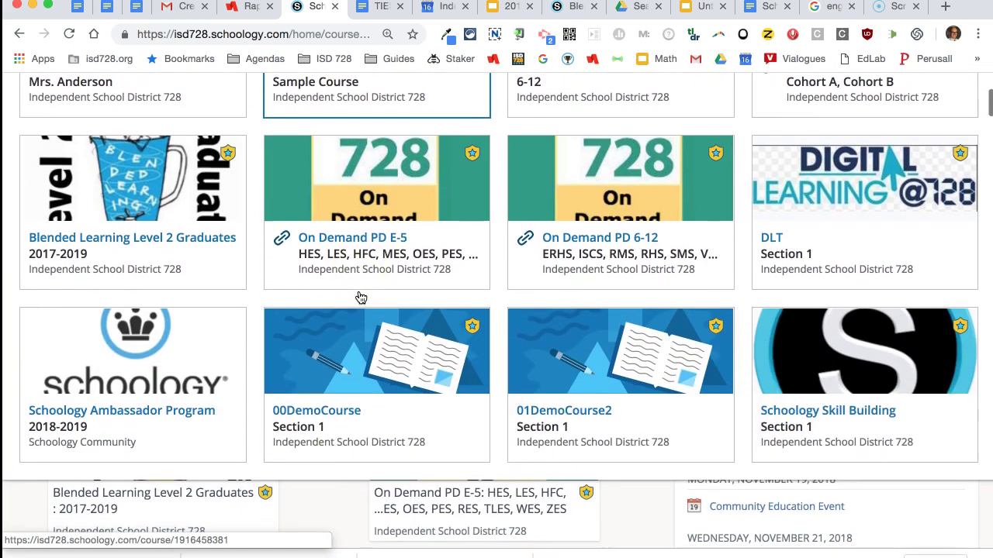
pyautogui.scroll(5, 360, 297)
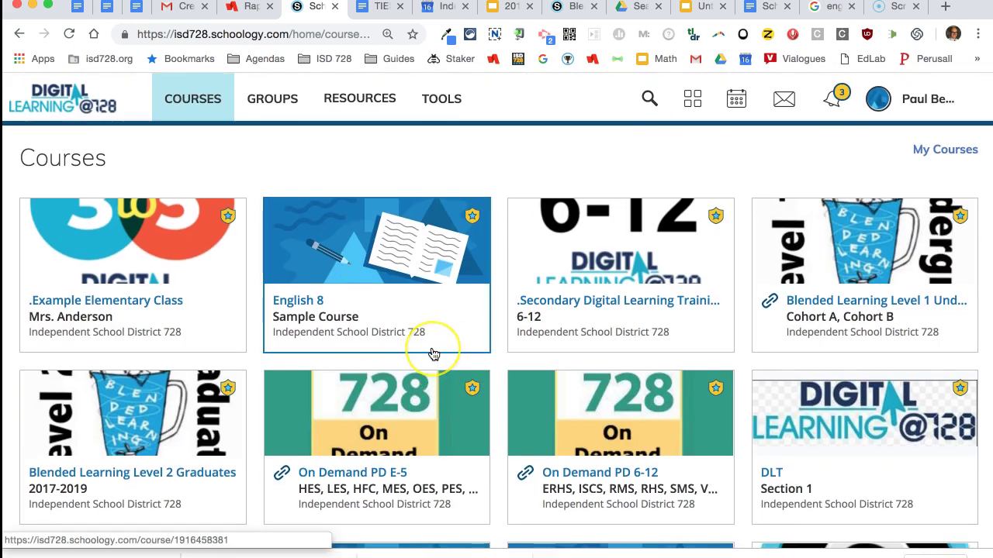
pyautogui.click(372, 284)
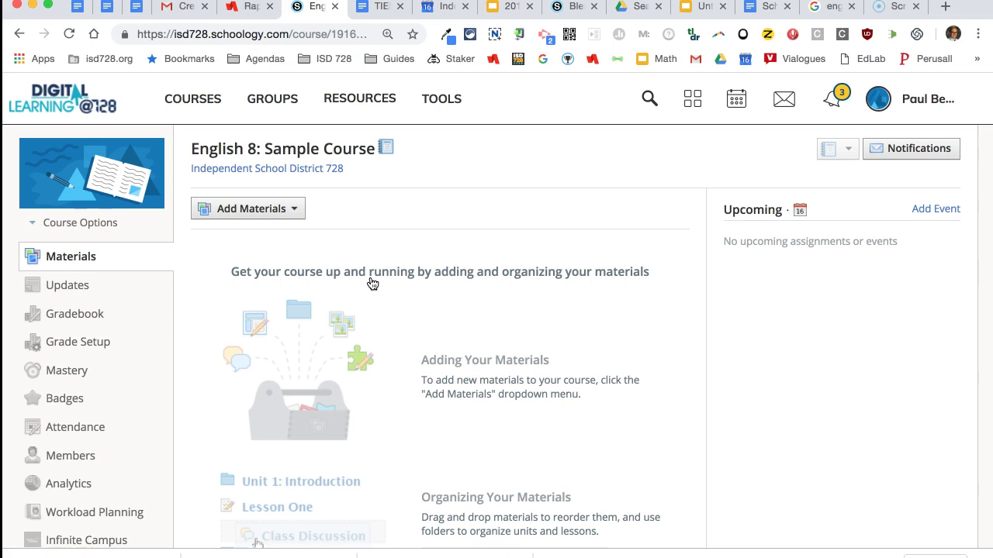
# - Upload 1English.jpeg as the English 8 course picture, then go back to Courses
pyautogui.moveTo(91, 189)
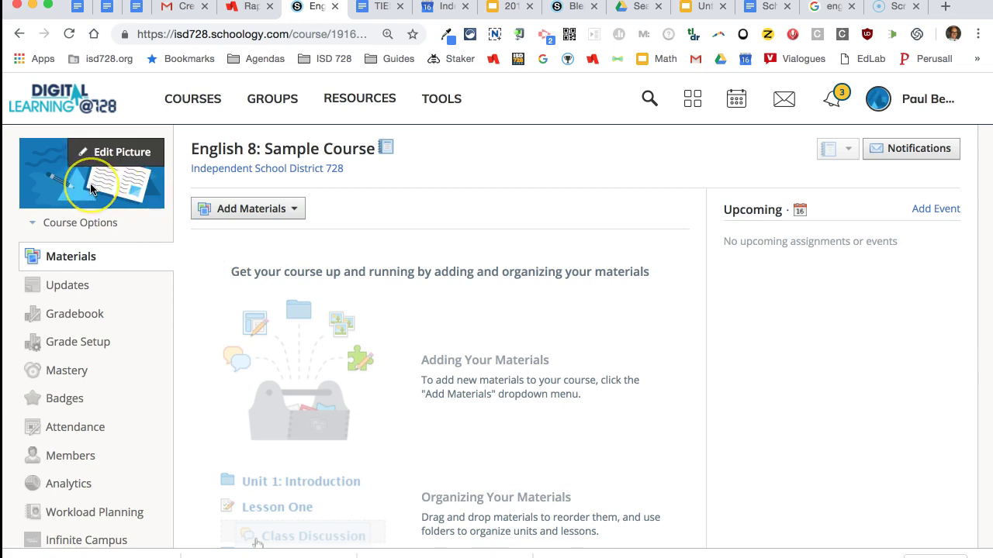
pyautogui.click(119, 157)
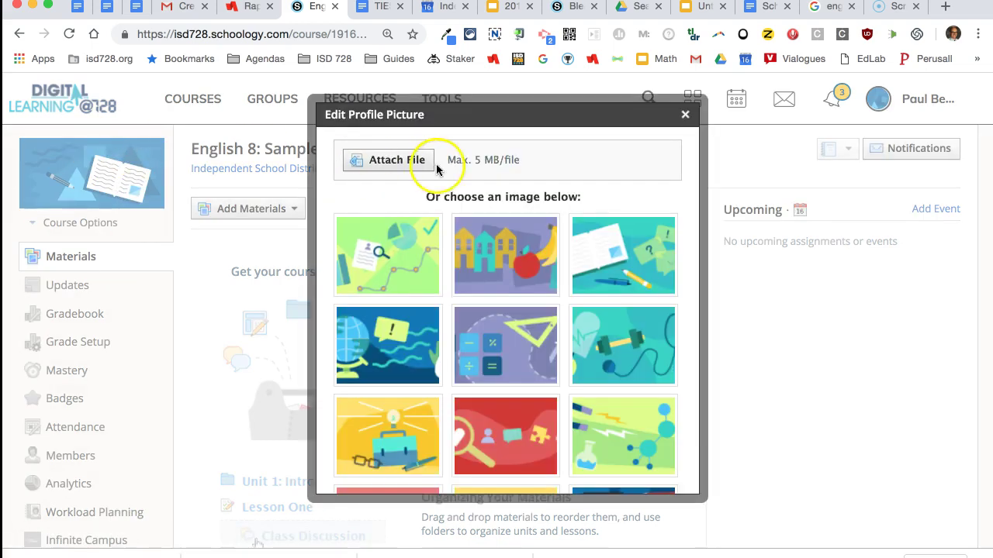
pyautogui.click(392, 161)
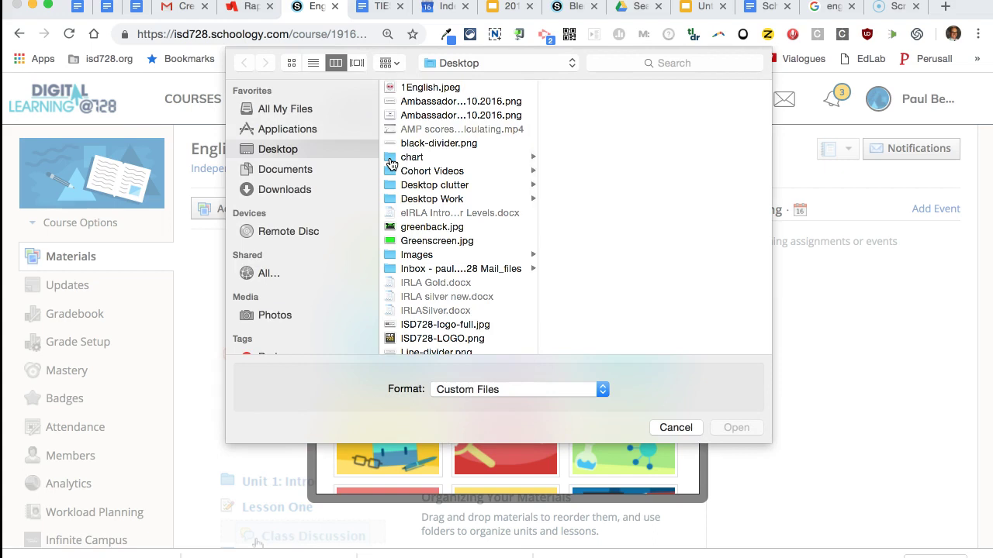
pyautogui.click(423, 86)
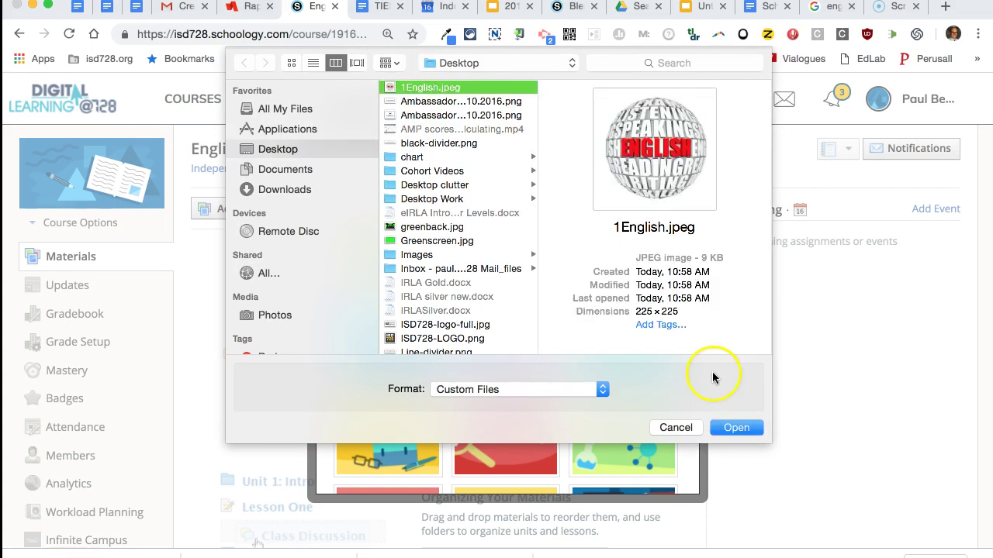
pyautogui.click(736, 428)
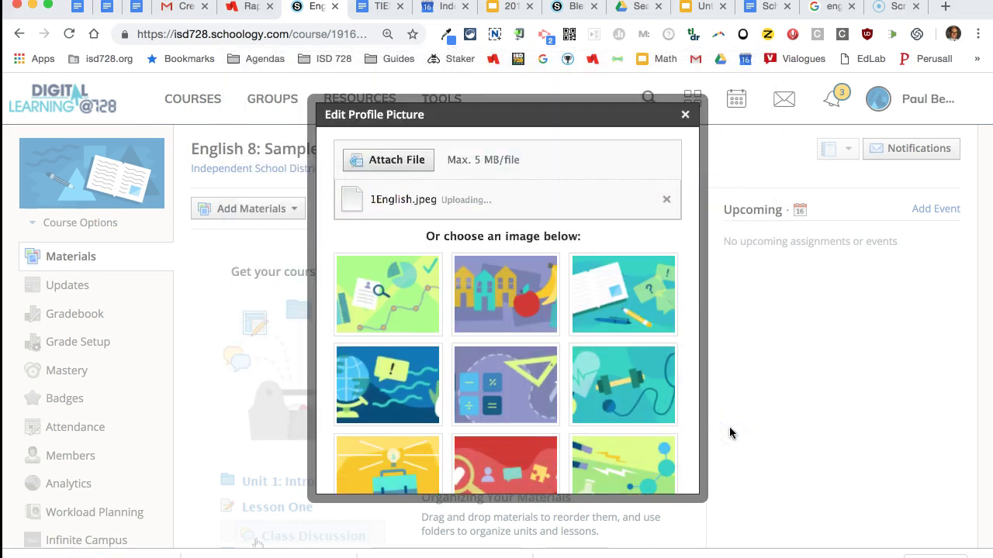
pyautogui.click(684, 115)
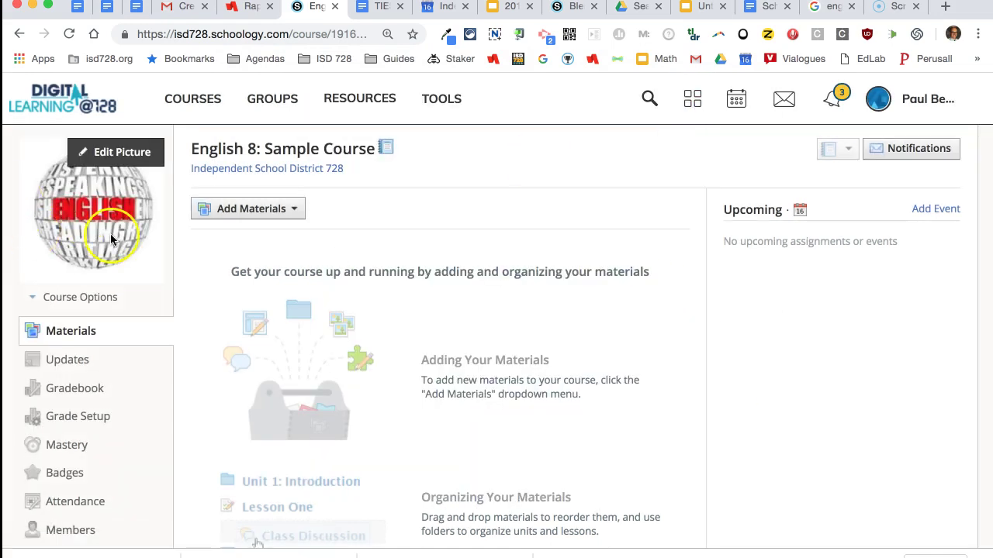
pyautogui.click(200, 100)
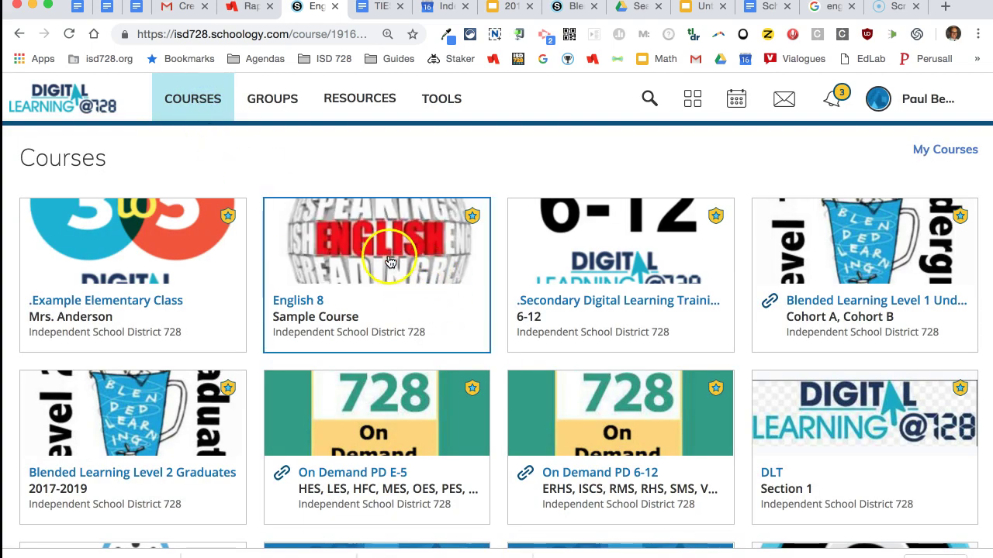
# - Open the English 8: Sample Course card and switch to its Updates section
pyautogui.click(324, 240)
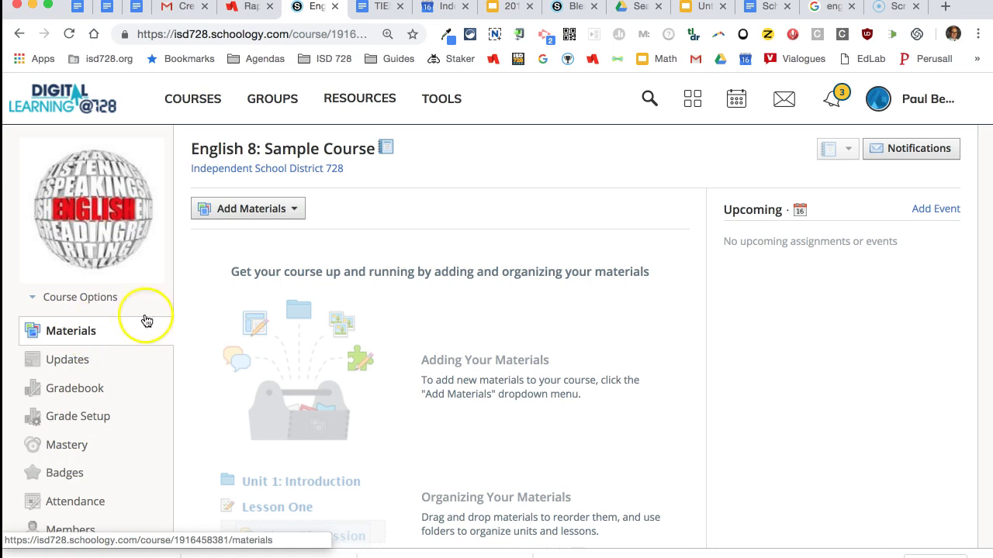
pyautogui.scroll(-5, 410, 310)
pyautogui.scroll(5, 410, 310)
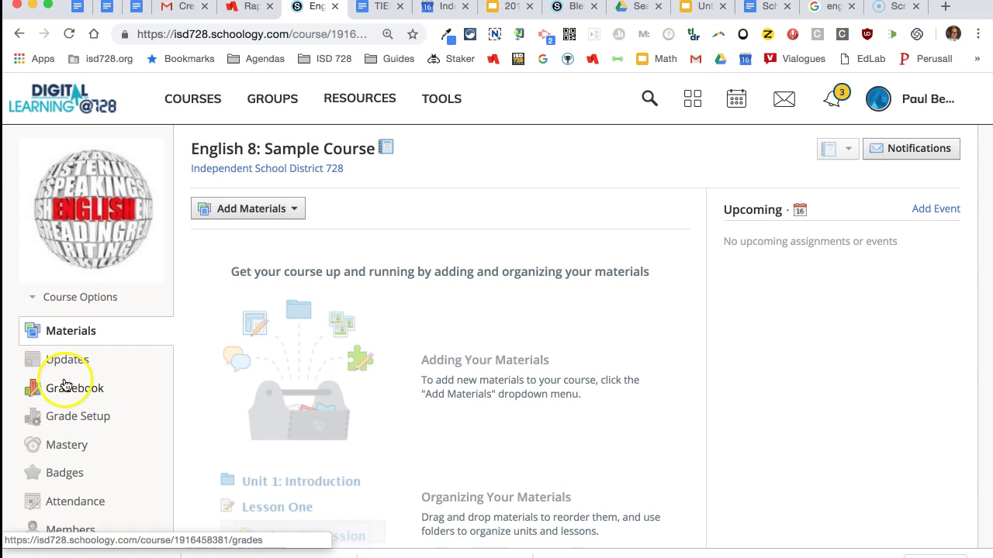
pyautogui.click(66, 365)
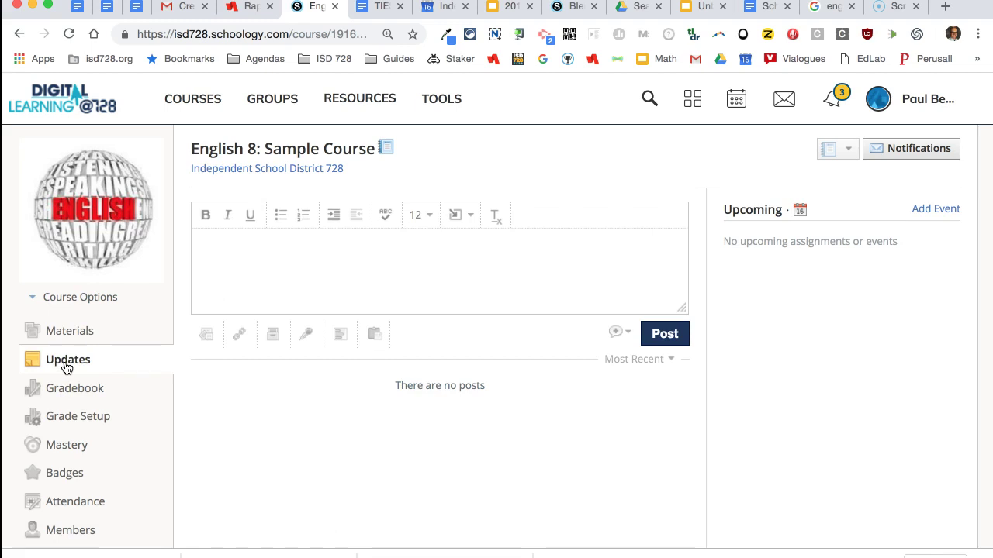
# - Post the update 'Welcome!' to English 8 and glance at its share options
pyautogui.click(254, 260)
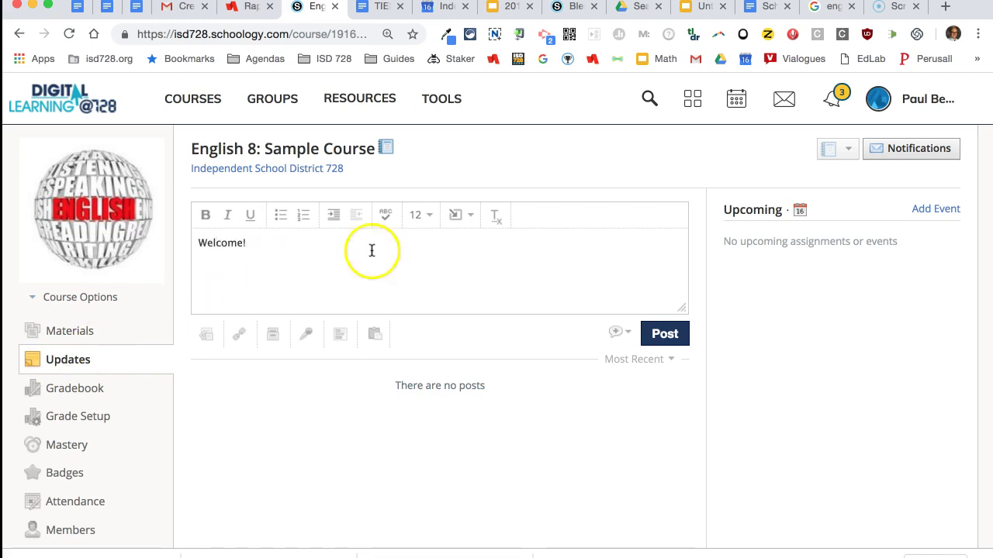
pyautogui.click(660, 339)
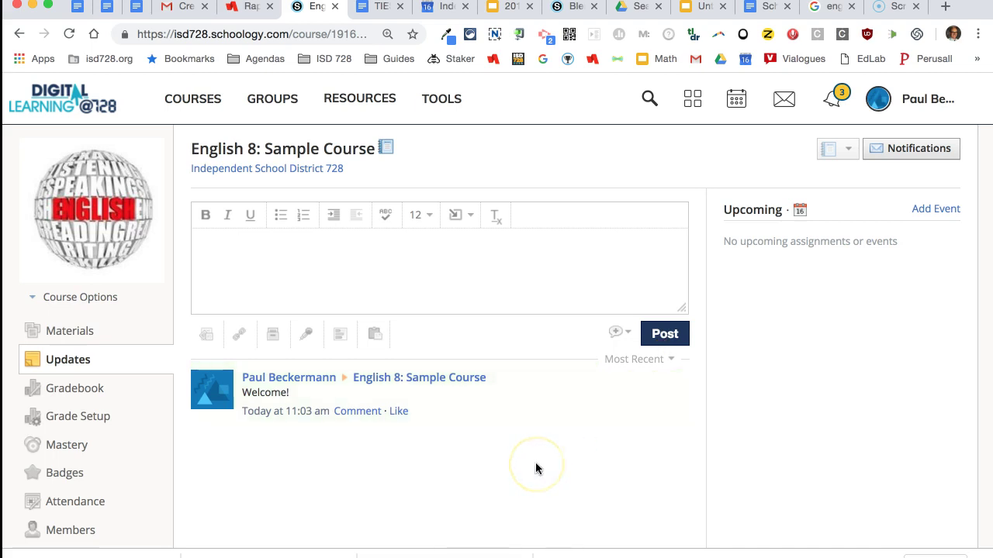
pyautogui.click(620, 332)
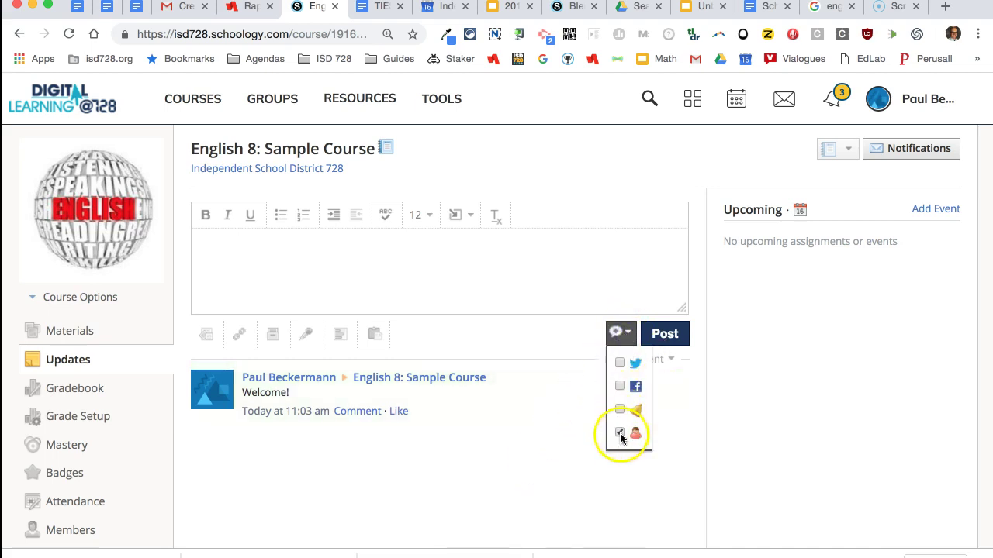
pyautogui.click(634, 335)
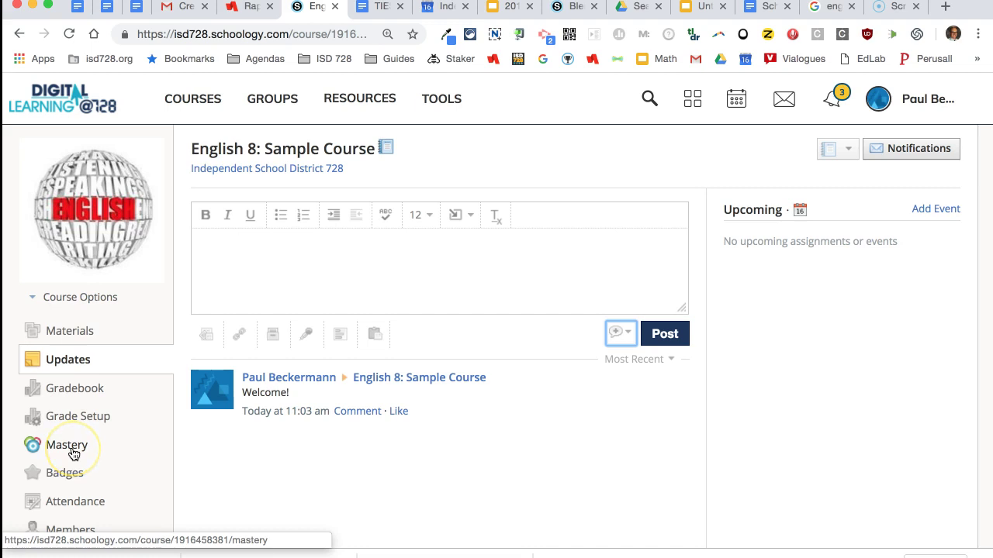
# - Review the English 8 Members roster, then go back to Materials
pyautogui.scroll(-3, 74, 453)
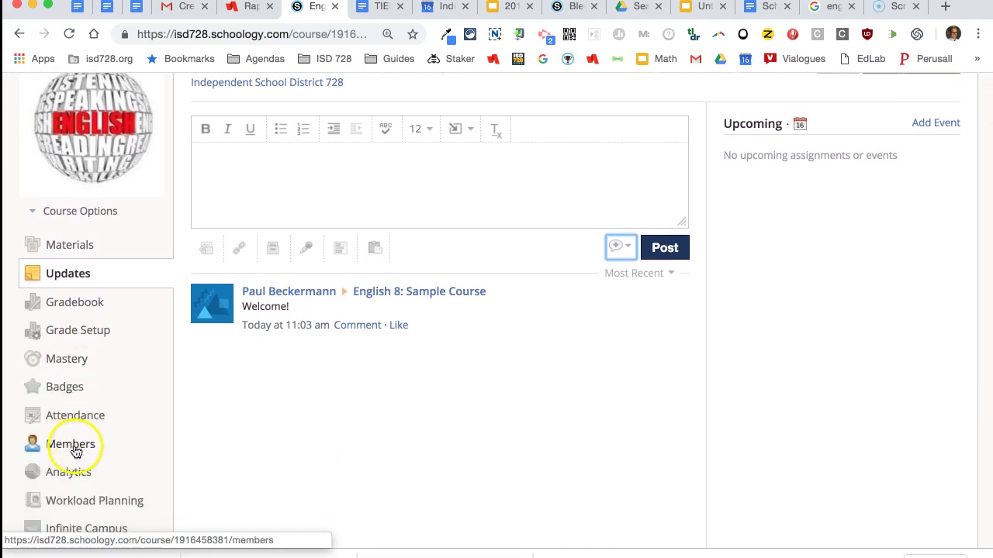
pyautogui.click(73, 447)
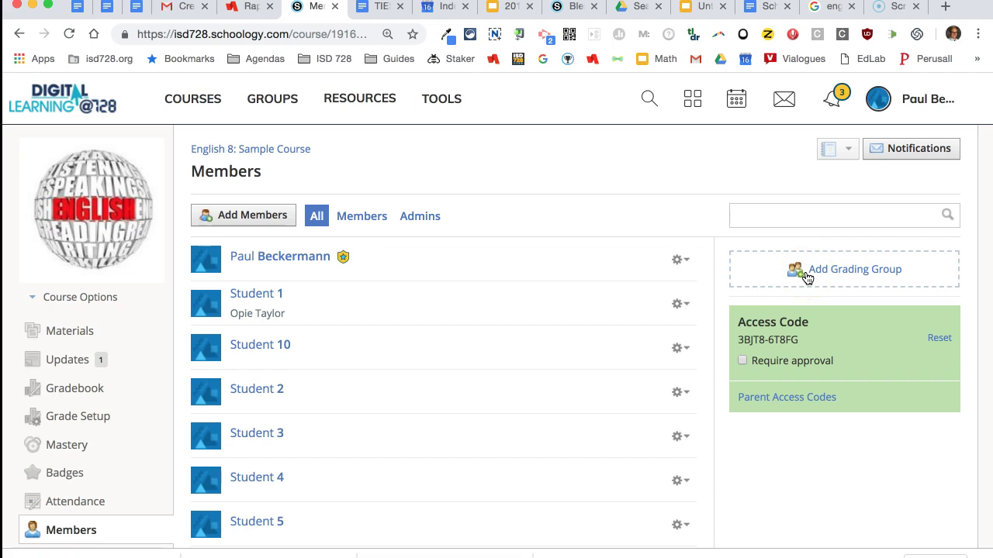
pyautogui.click(77, 335)
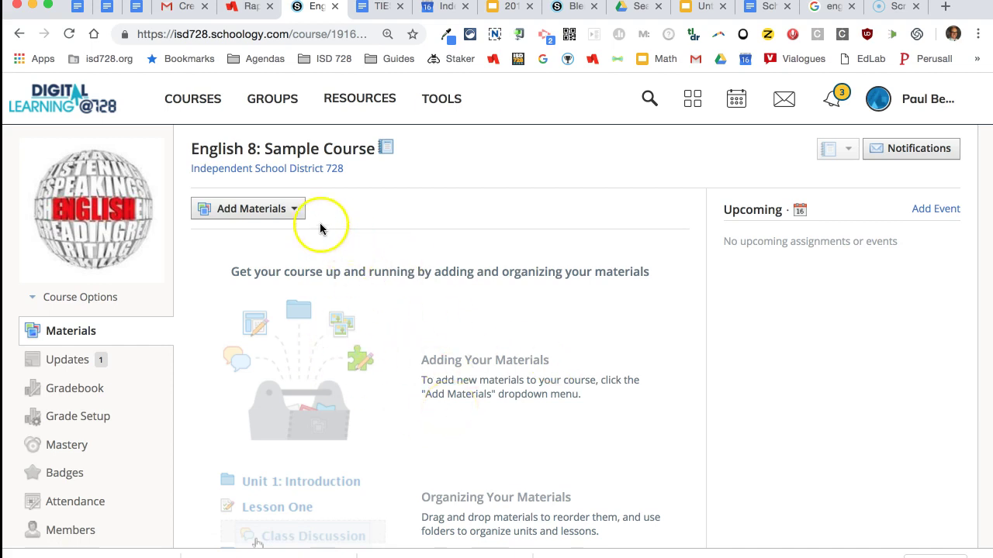
# - Add a new folder titled 'Unit 1' to the English 8 Materials
pyautogui.click(295, 215)
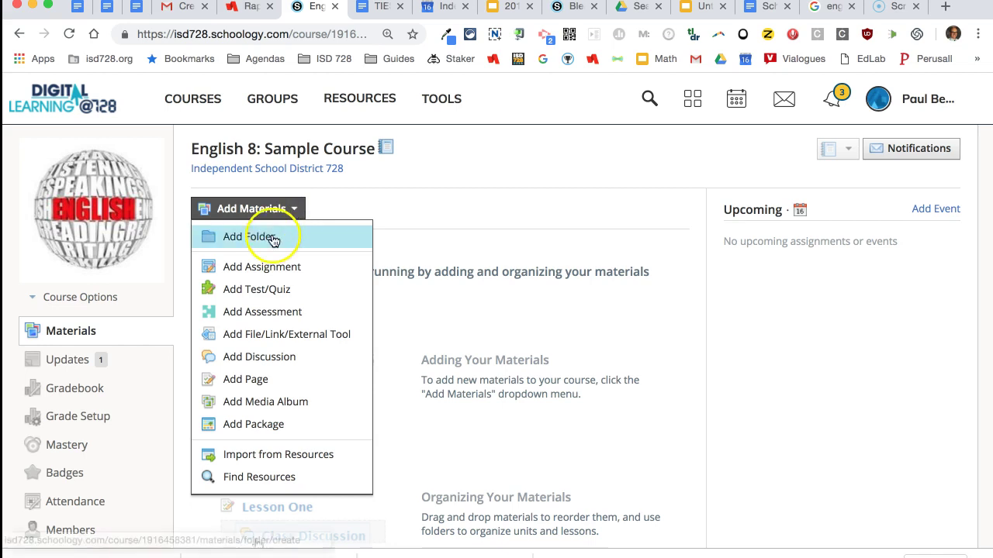
pyautogui.click(268, 235)
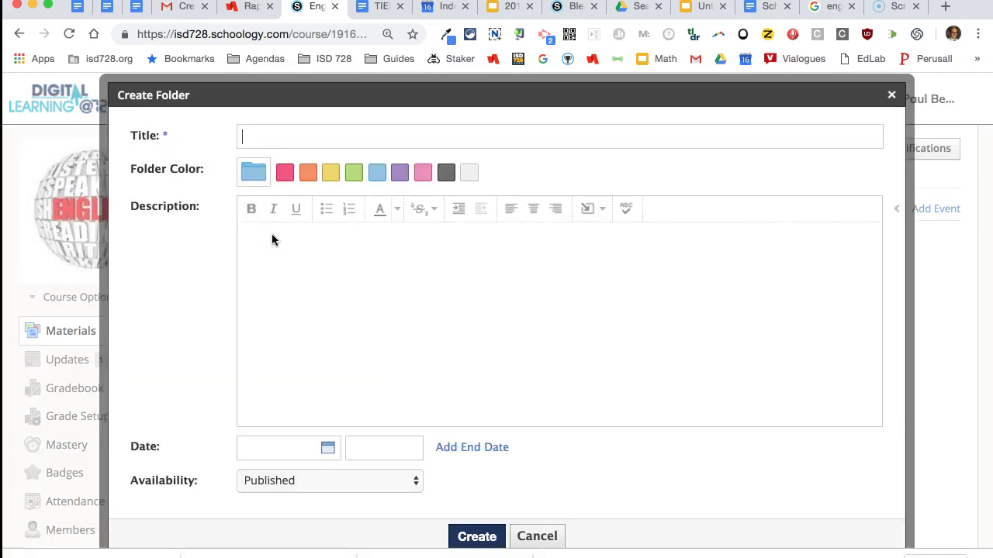
pyautogui.write('Unit 1')
pyautogui.click(475, 535)
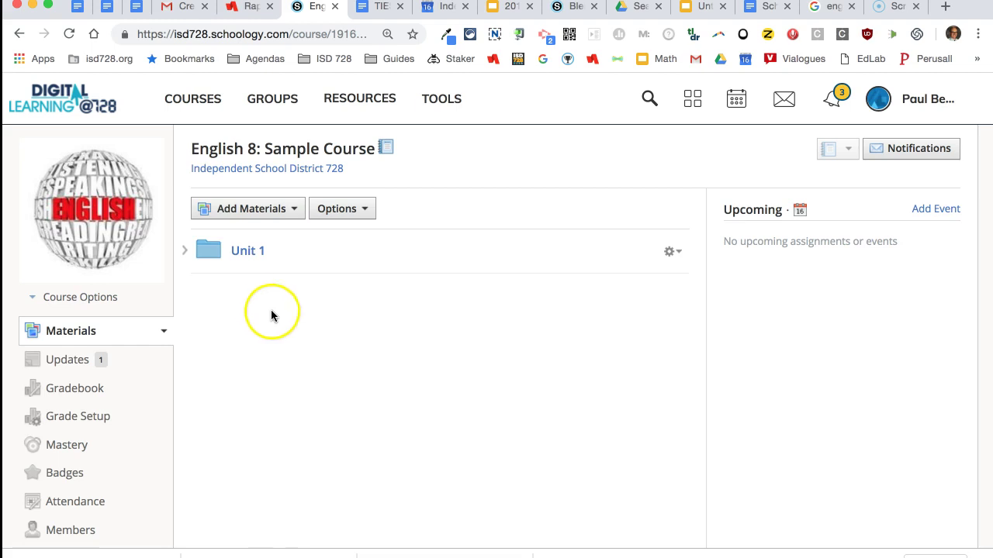
# - Open the Unit 1 folder and begin a new page with Add Materials > Add Page
pyautogui.click(251, 257)
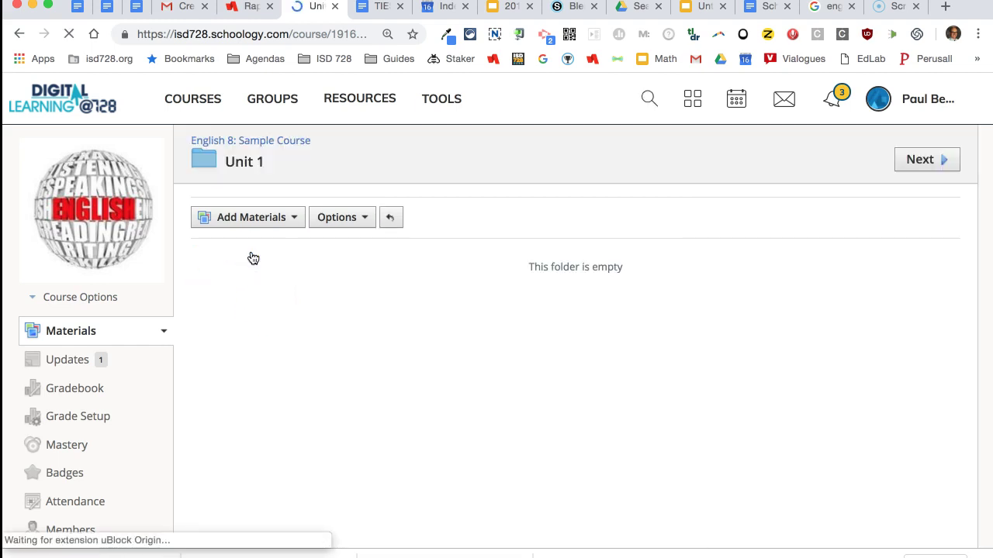
pyautogui.click(291, 219)
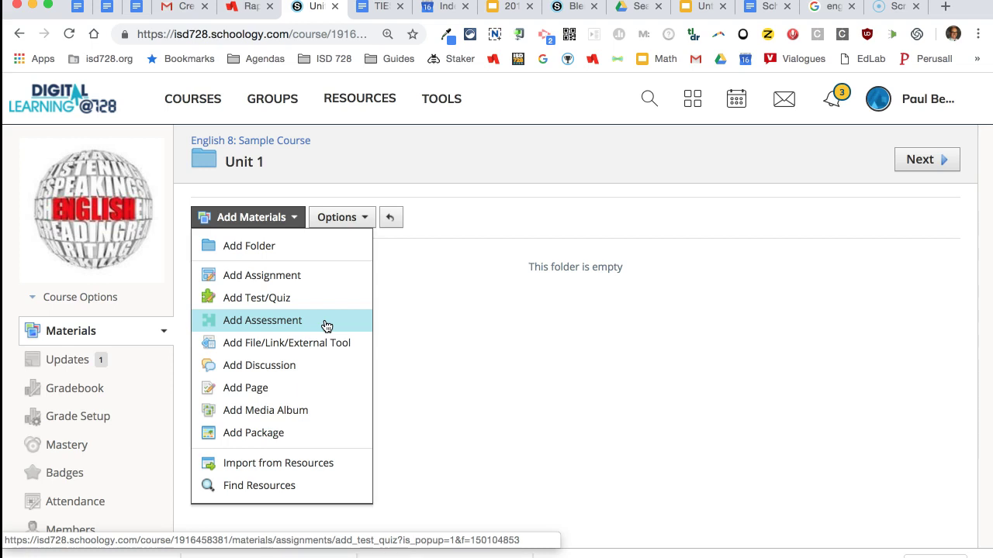
pyautogui.click(337, 347)
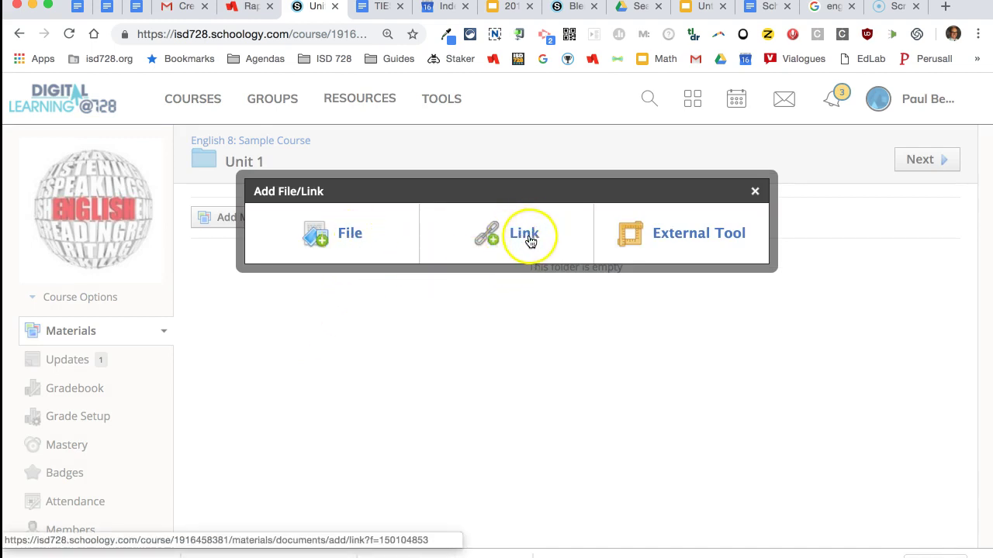
pyautogui.click(755, 191)
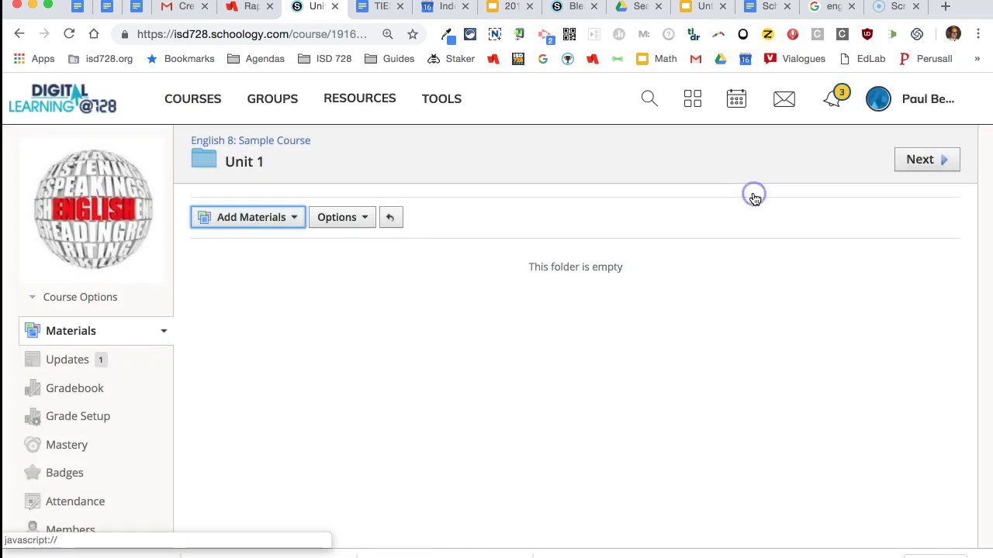
pyautogui.click(284, 219)
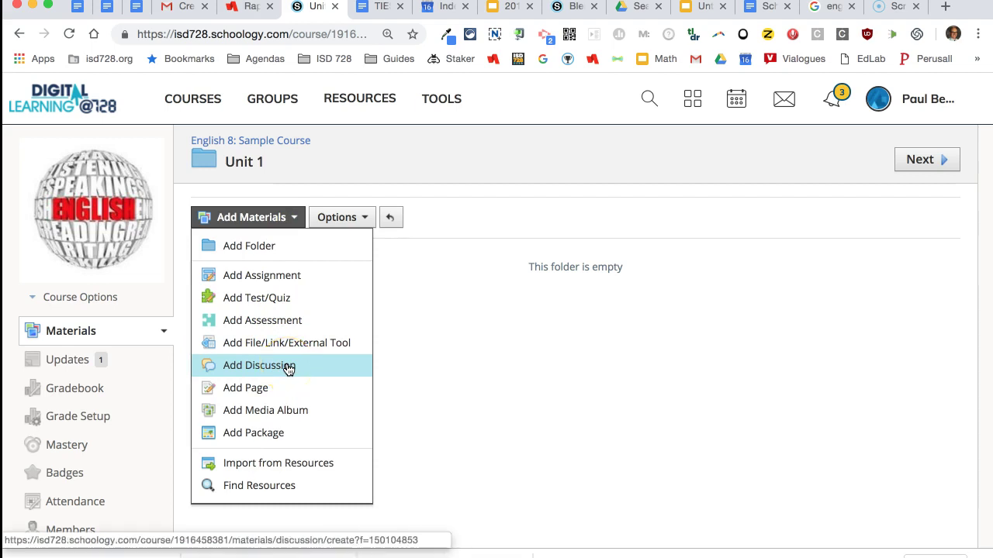
pyautogui.click(300, 390)
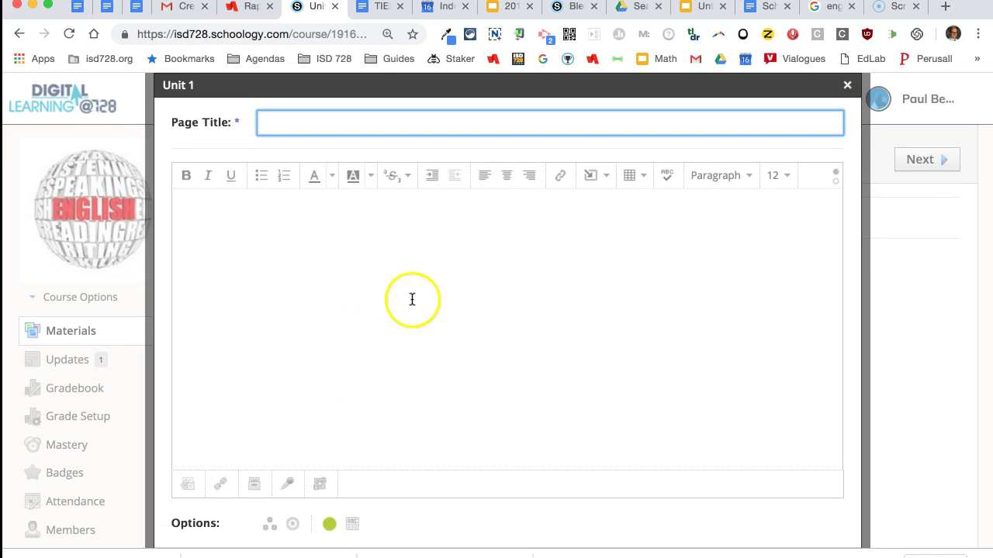
# - Turn on the Display inline option for the new Unit 1 page
pyautogui.click(608, 180)
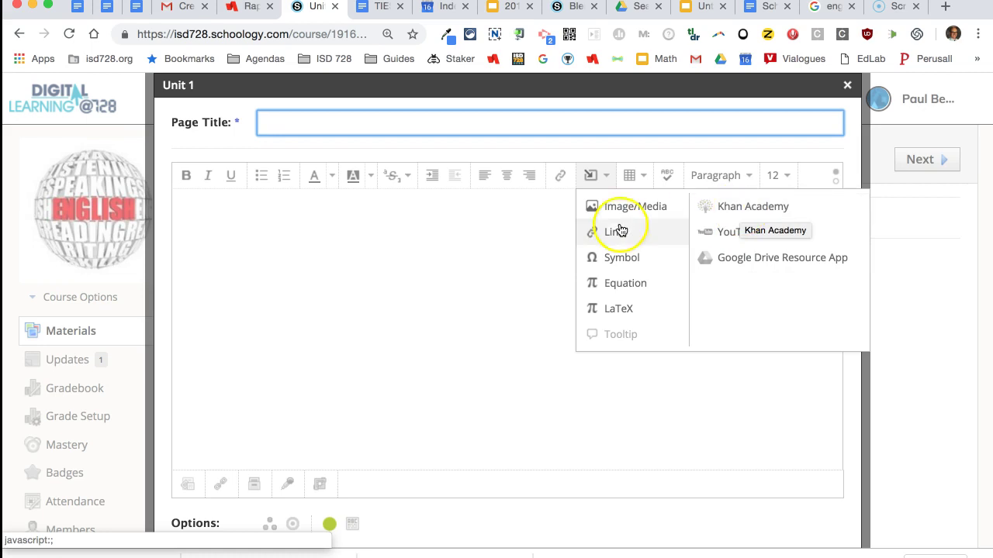
pyautogui.click(413, 247)
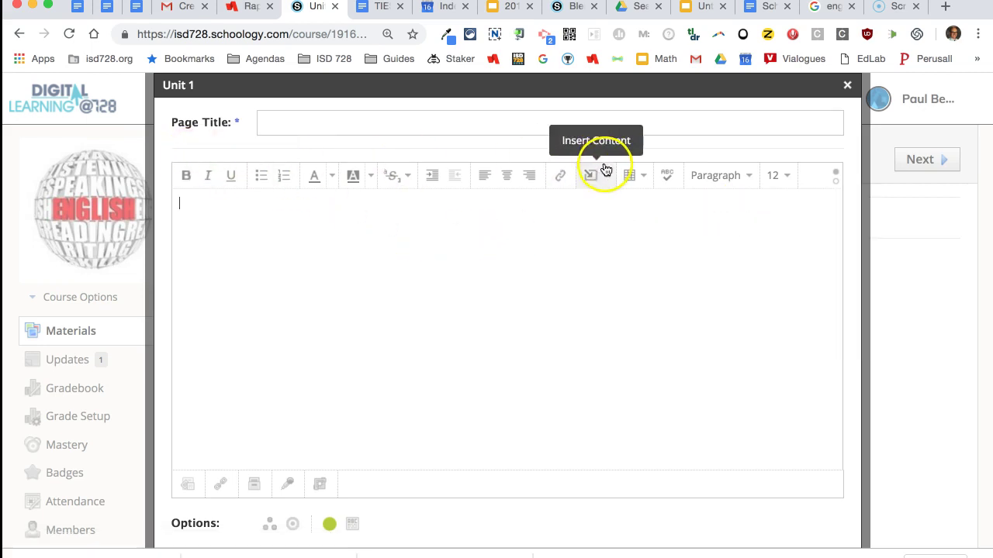
pyautogui.scroll(-3, 543, 336)
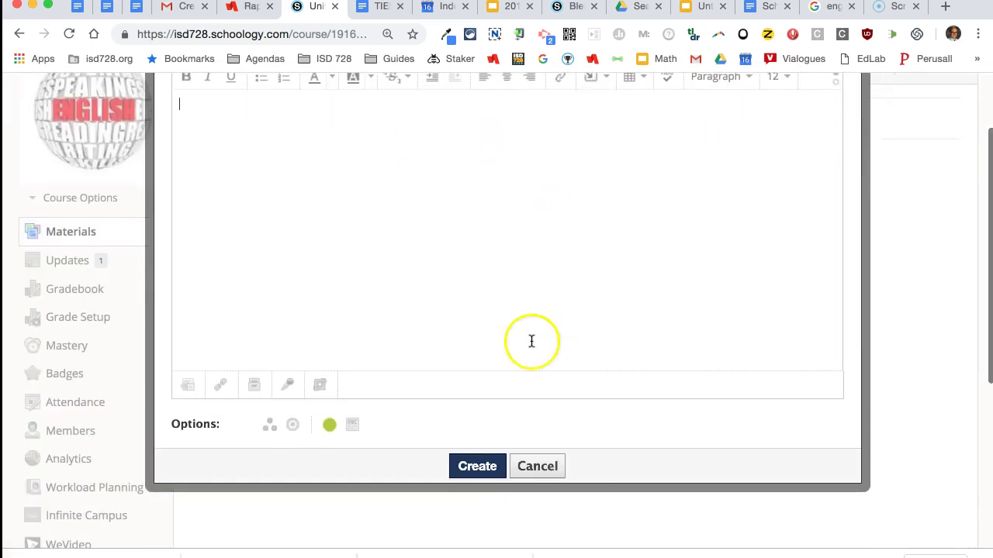
pyautogui.click(350, 425)
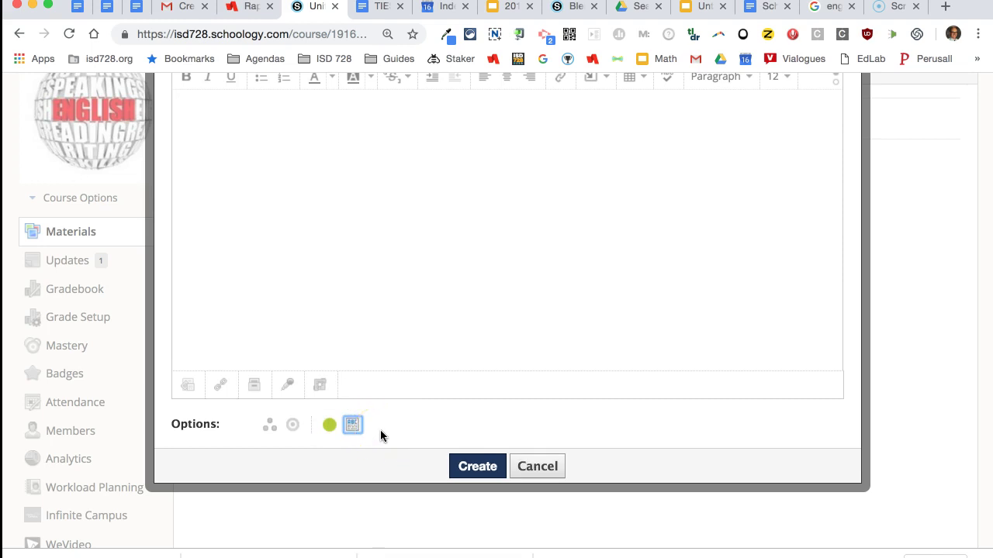
pyautogui.scroll(3, 380, 430)
# - Title the page 'Welcome', add 'Course Information' to the body, and choose Google Drive Resource App
pyautogui.click(364, 119)
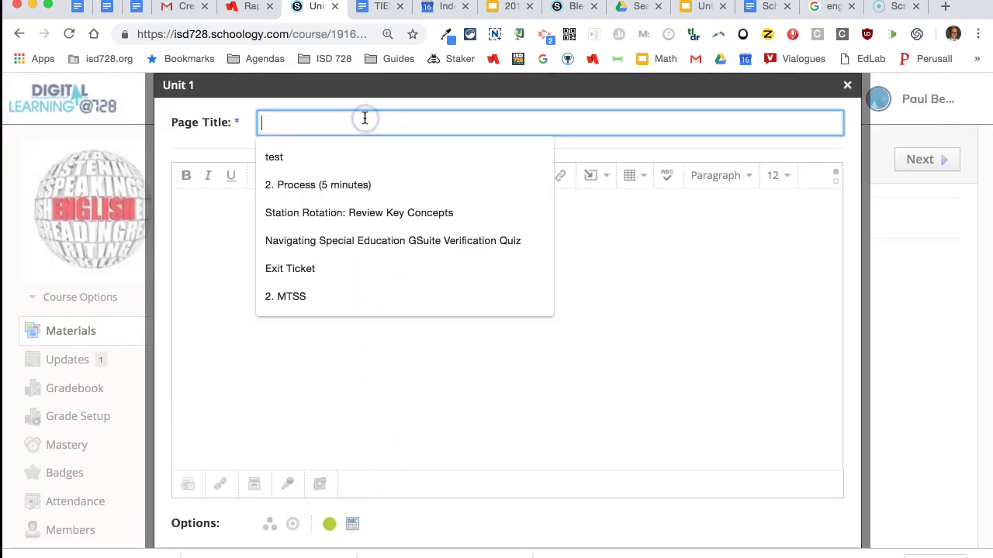
pyautogui.write('Welcome')
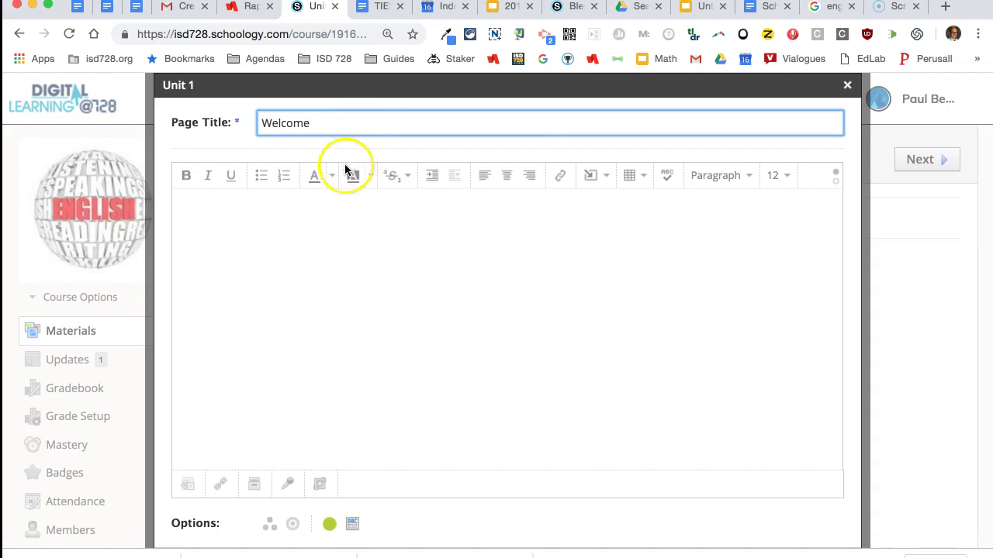
pyautogui.click(335, 210)
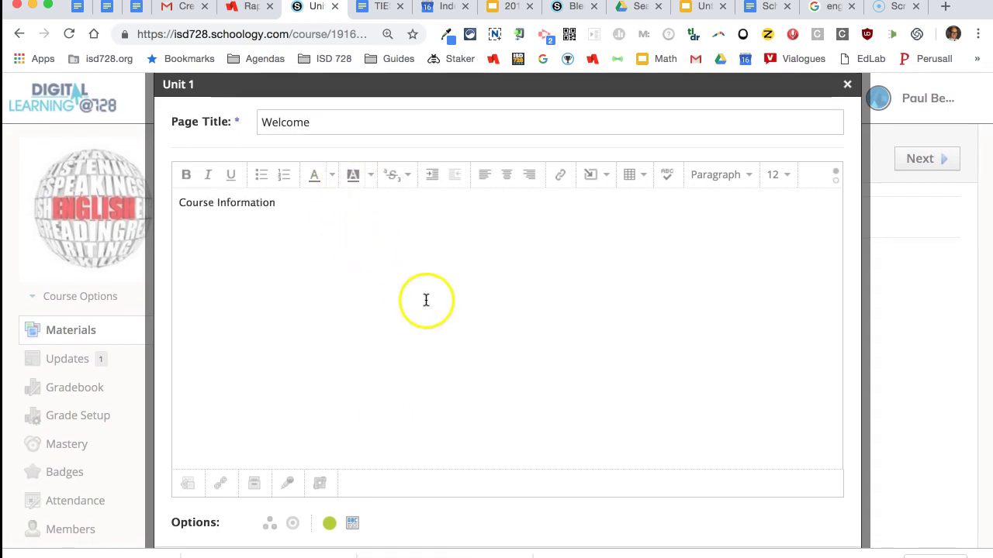
pyautogui.scroll(-3, 425, 299)
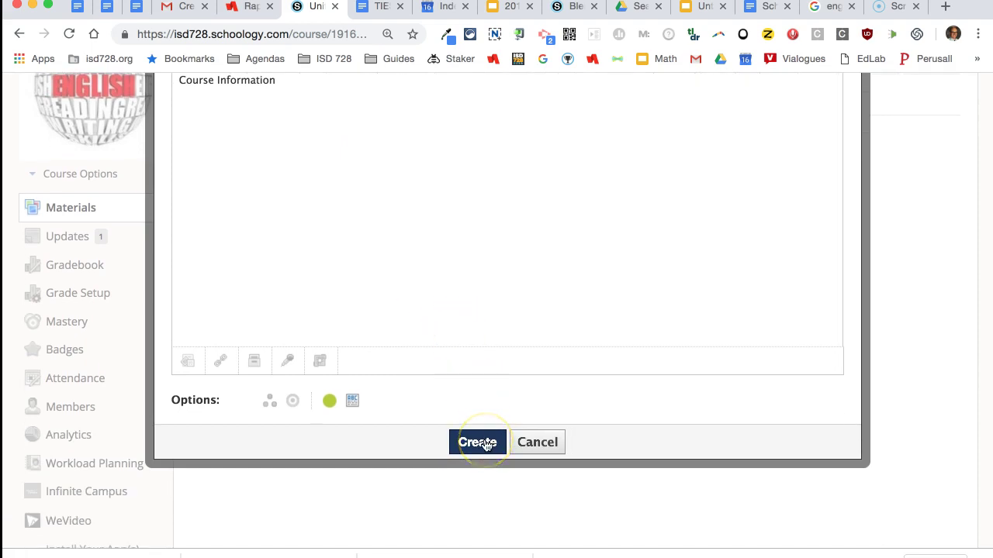
pyautogui.scroll(3, 516, 239)
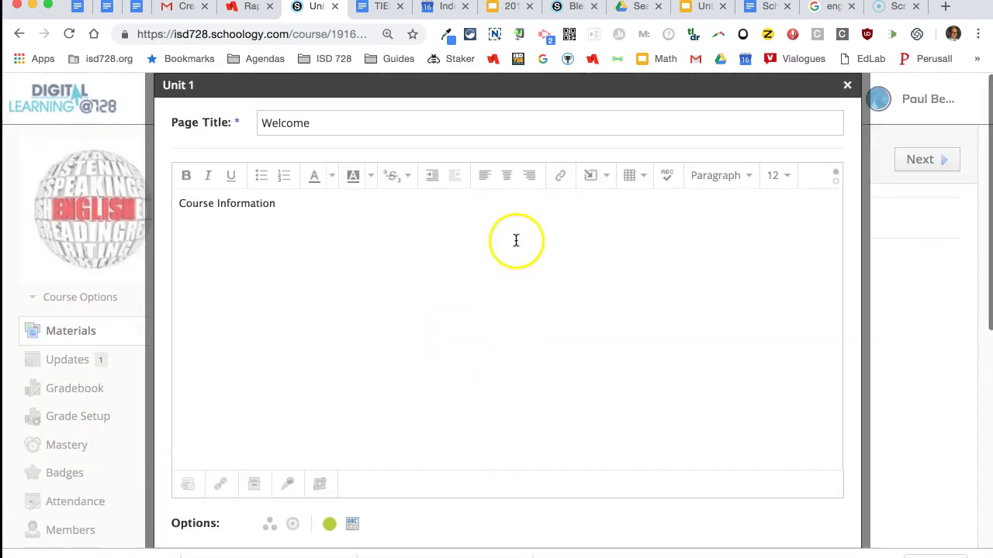
pyautogui.click(611, 186)
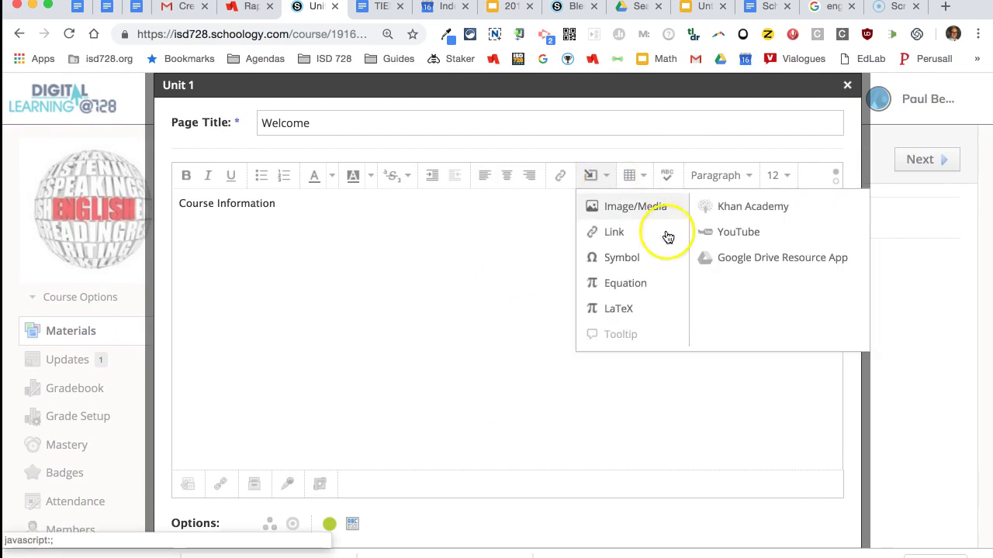
pyautogui.click(754, 264)
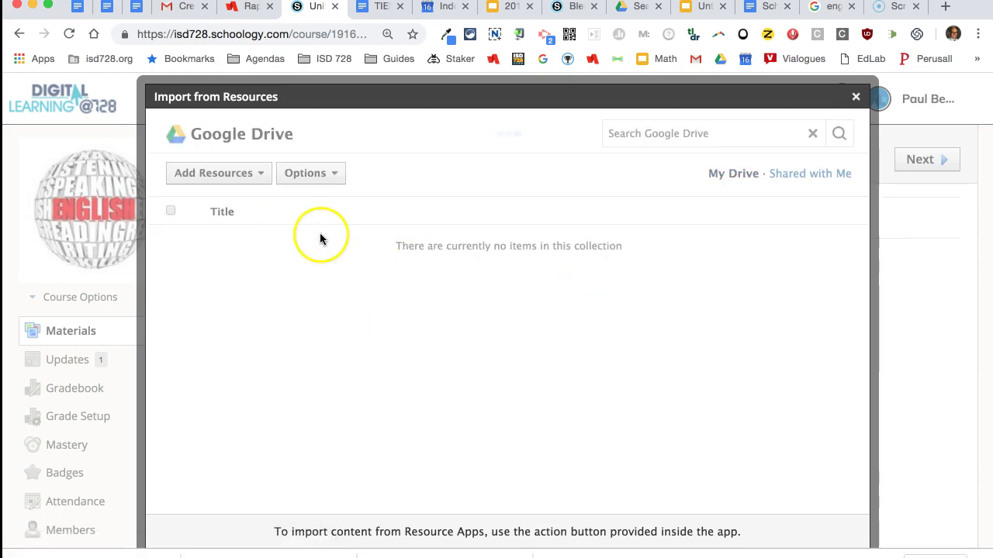
# - Find Math Calendar by searching Drive for 'math', embed it in the Welcome page, and create the page
pyautogui.click(656, 137)
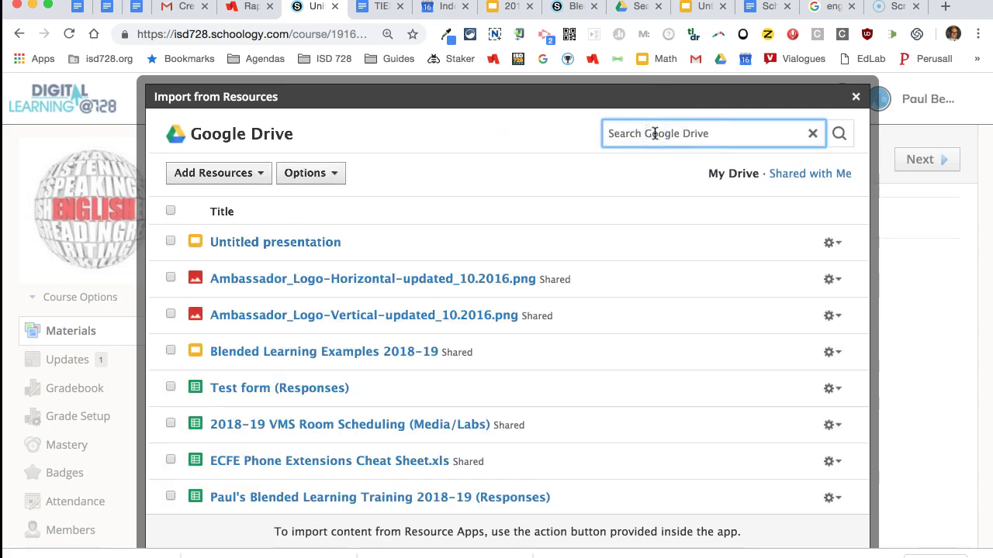
pyautogui.write('math')
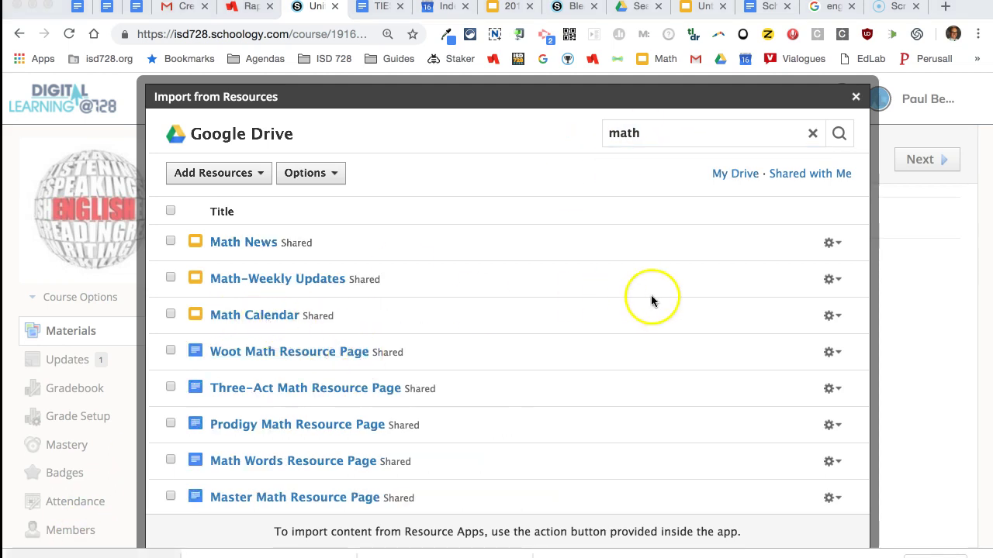
pyautogui.click(836, 318)
pyautogui.click(836, 318)
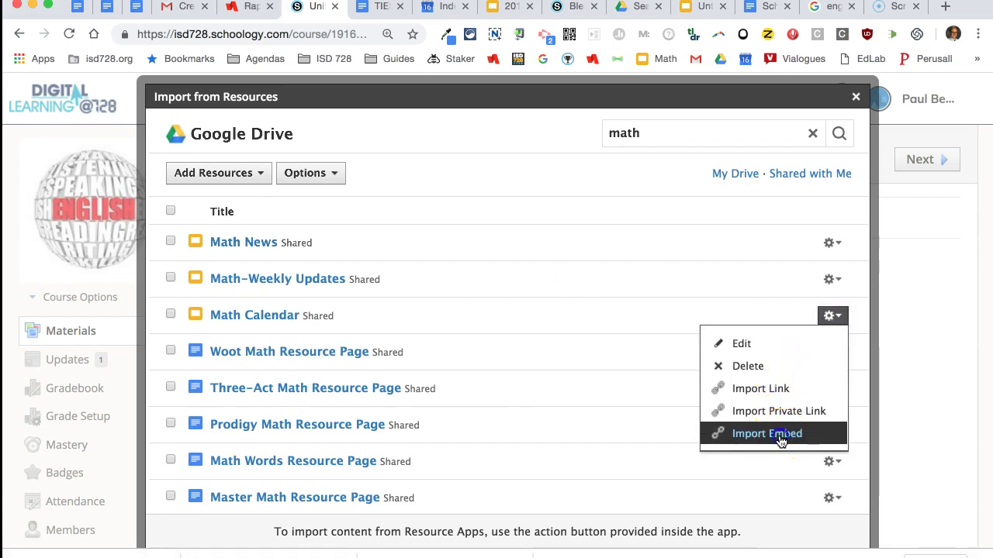
pyautogui.click(781, 439)
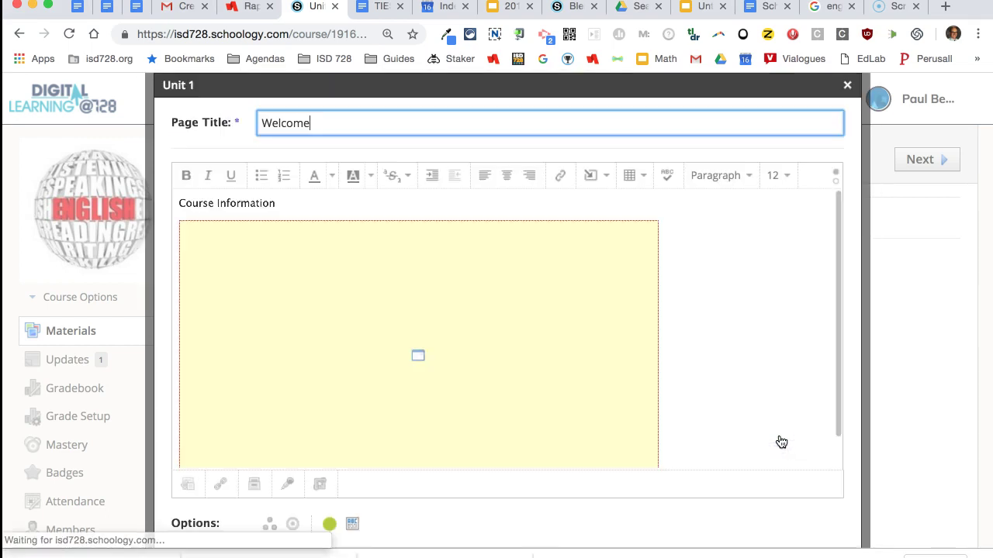
pyautogui.scroll(-5, 583, 339)
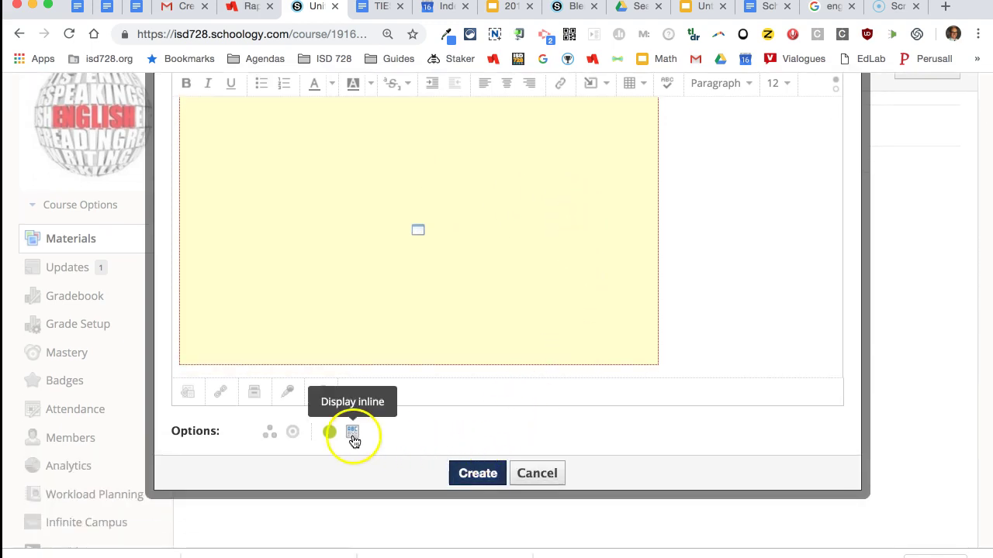
pyautogui.click(465, 473)
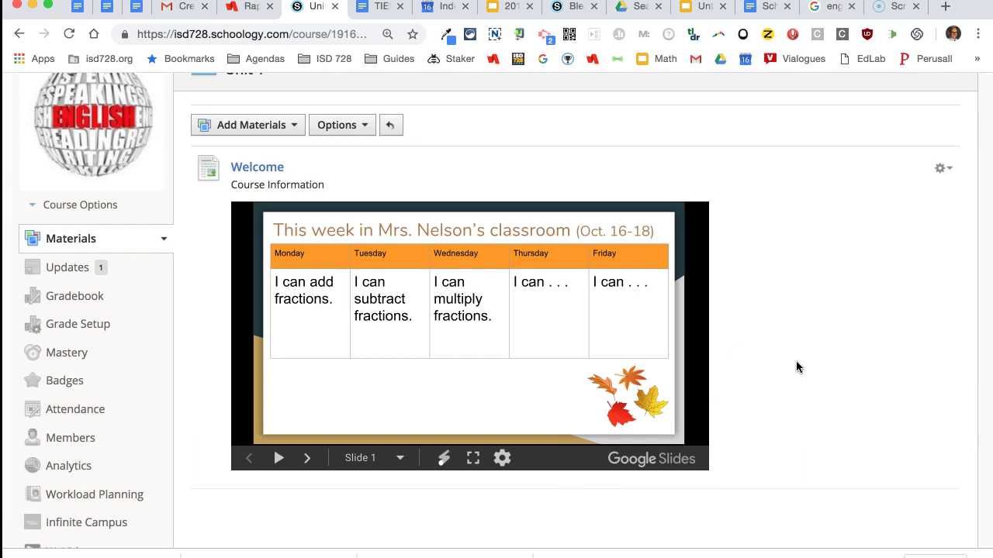
# - Open the Add Materials list in Unit 1, then close it without adding anything
pyautogui.scroll(2, 796, 367)
pyautogui.scroll(-1, 796, 367)
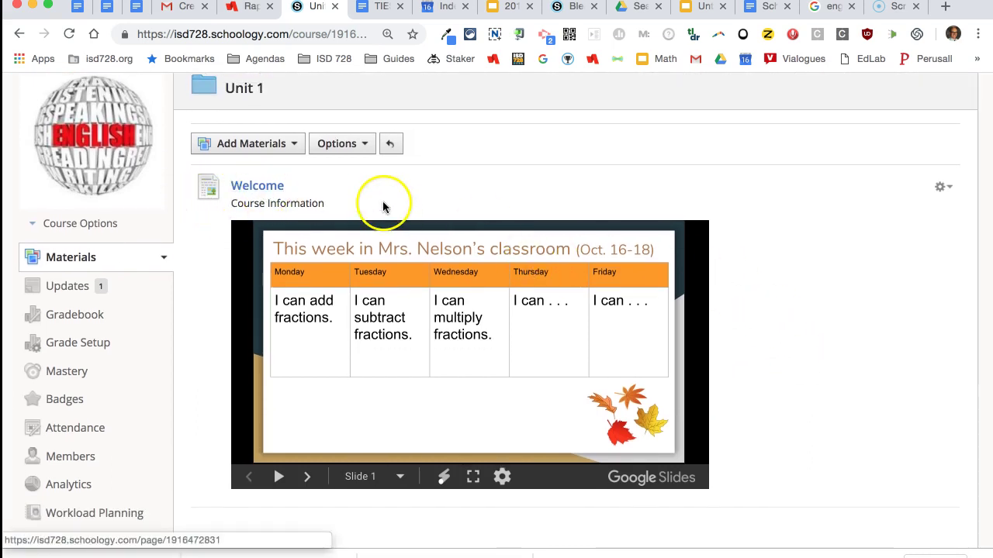
pyautogui.scroll(1, 381, 204)
pyautogui.click(295, 150)
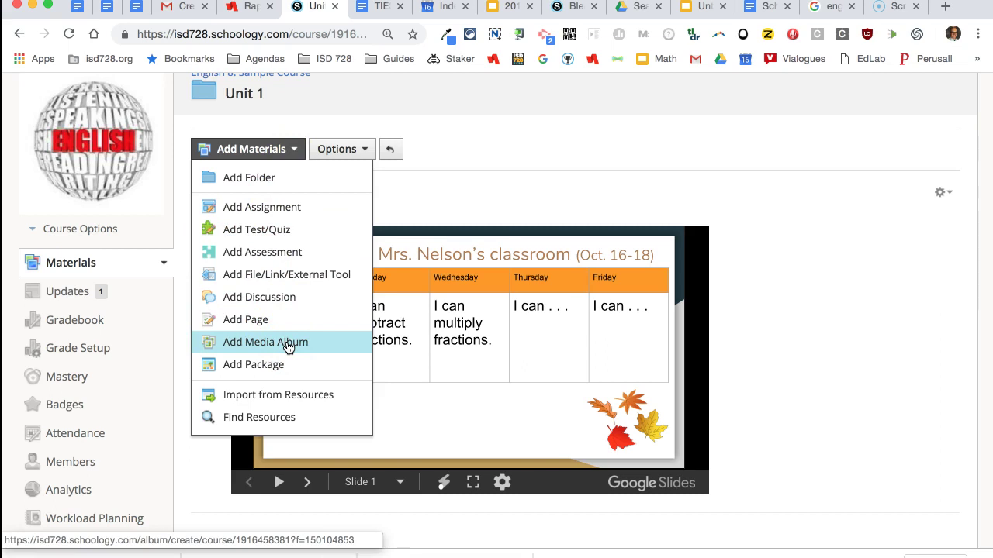
pyautogui.click(288, 397)
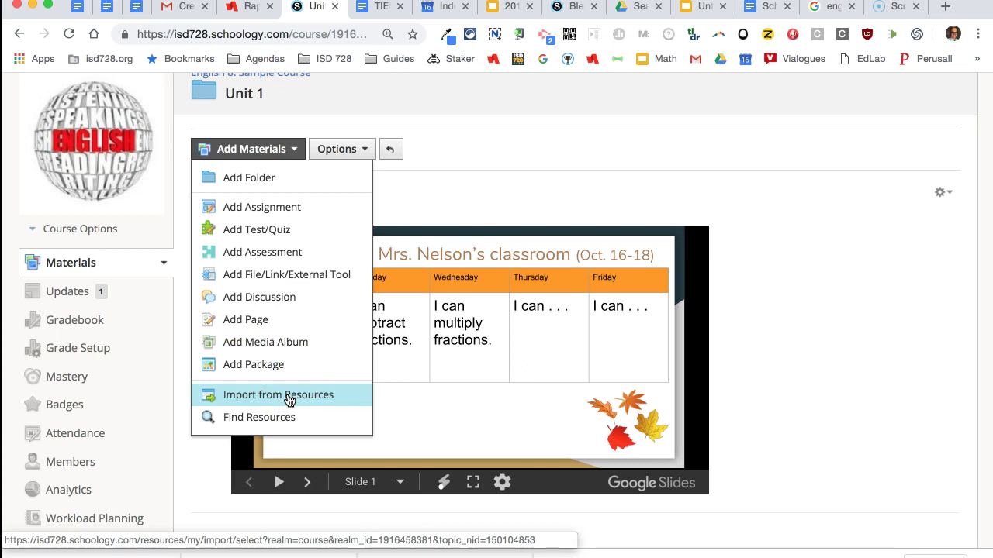
pyautogui.scroll(2, 496, 146)
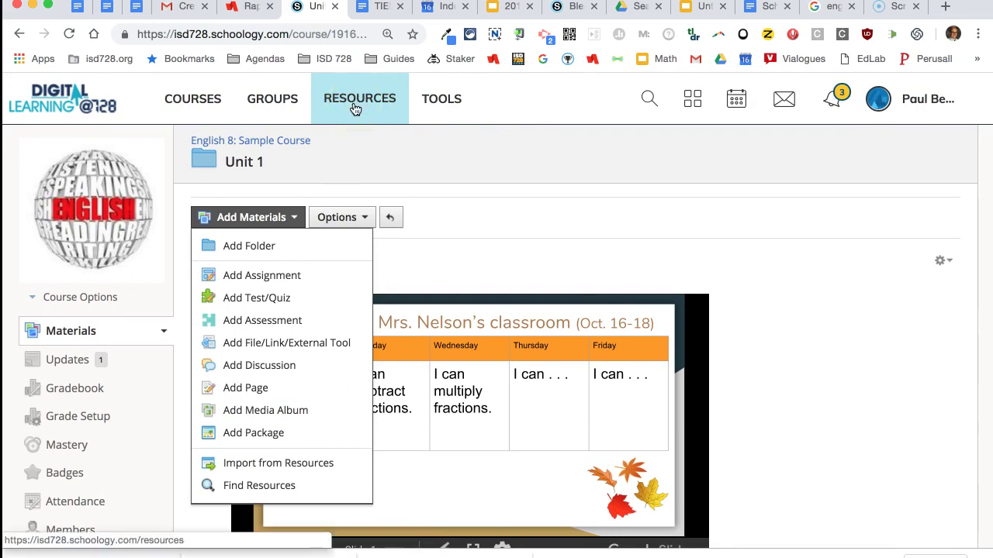
pyautogui.click(346, 185)
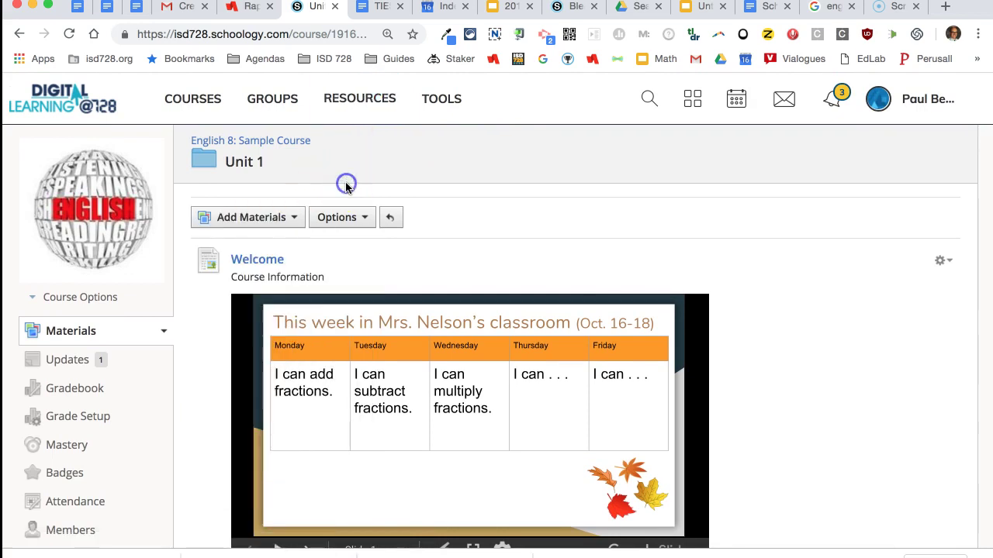
# - Return to English 8: Sample Course, drag the Welcome page above Unit 1, and edit it
pyautogui.click(249, 146)
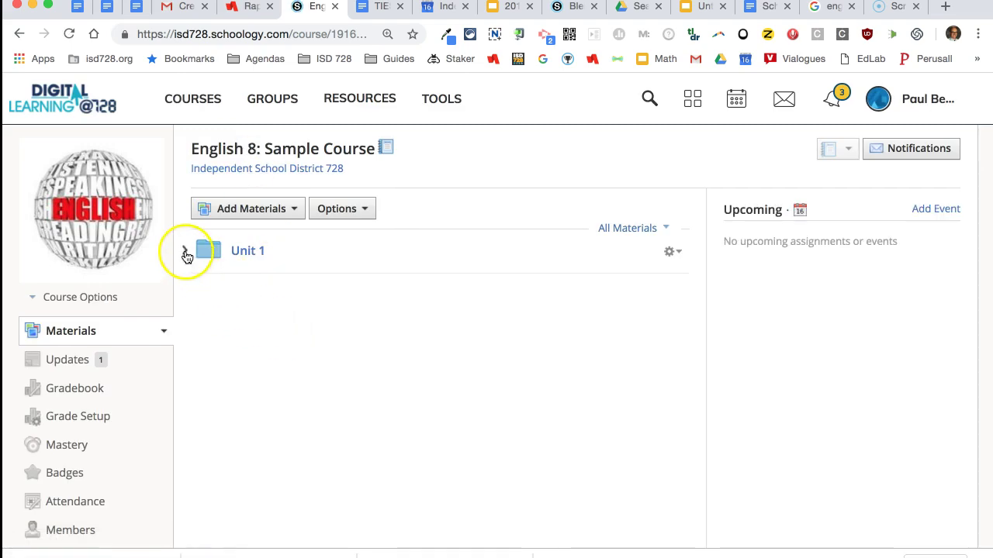
pyautogui.click(186, 250)
pyautogui.moveTo(263, 280); pyautogui.dragTo(239, 276)
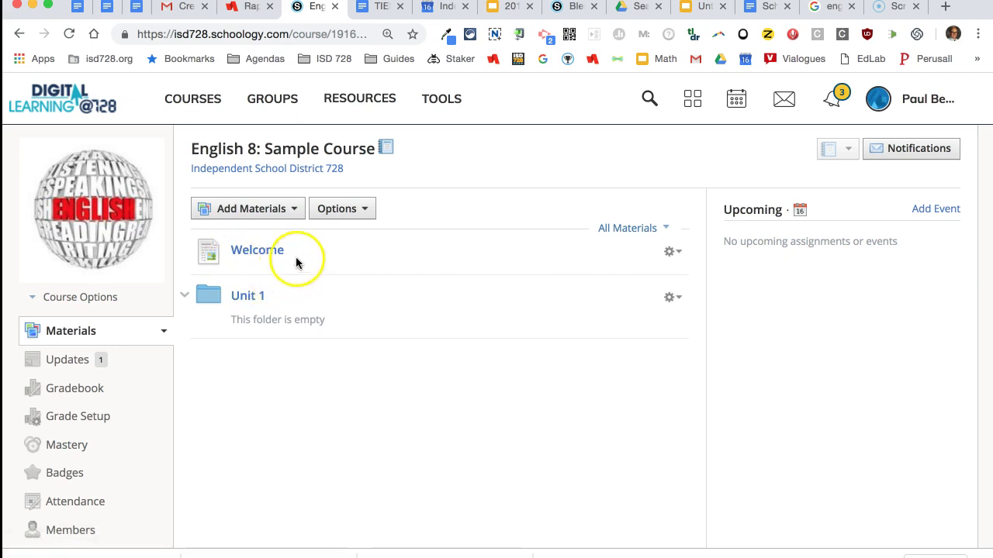
pyautogui.click(683, 256)
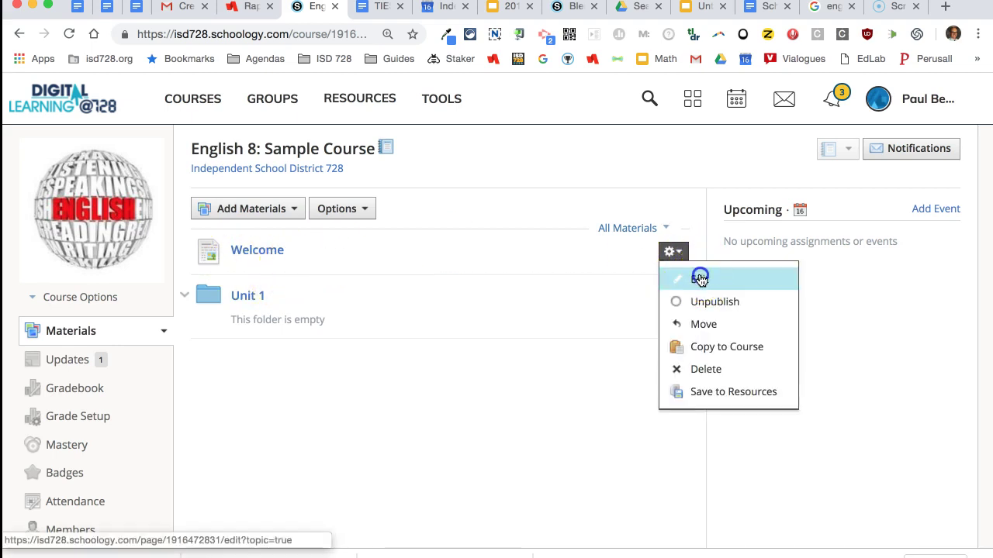
pyautogui.click(698, 279)
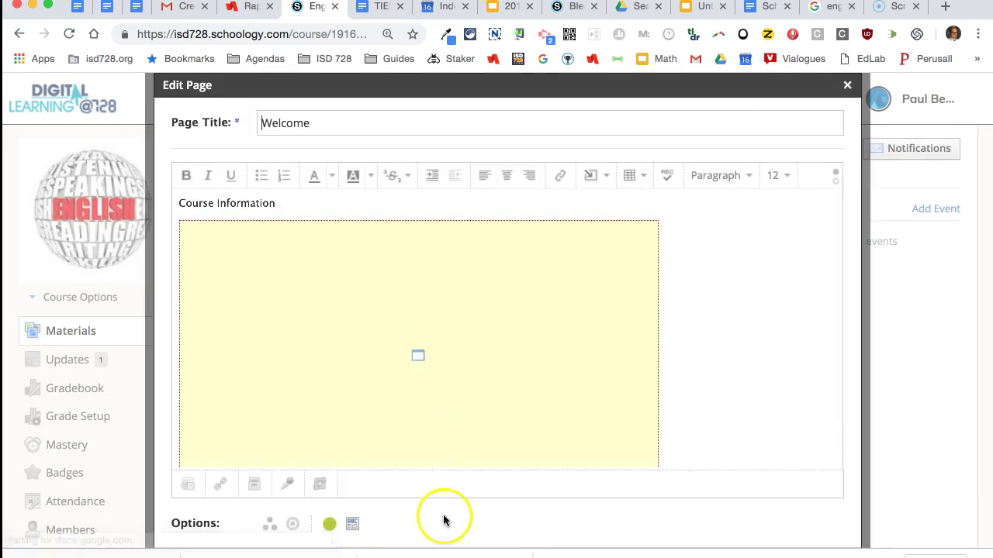
# - Save the Welcome page changes and page through the embedded Math Calendar slides
pyautogui.scroll(-3, 443, 522)
pyautogui.click(478, 412)
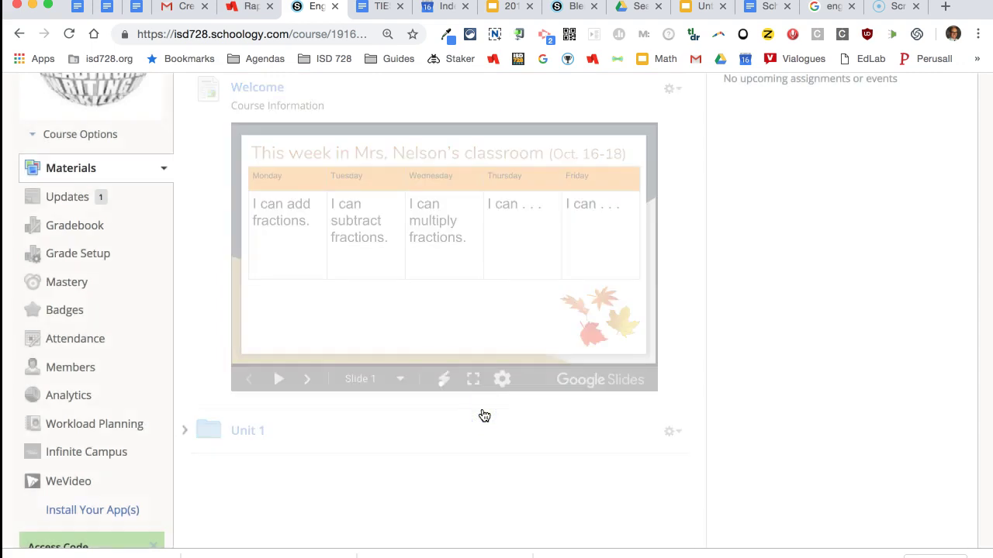
pyautogui.scroll(3, 714, 321)
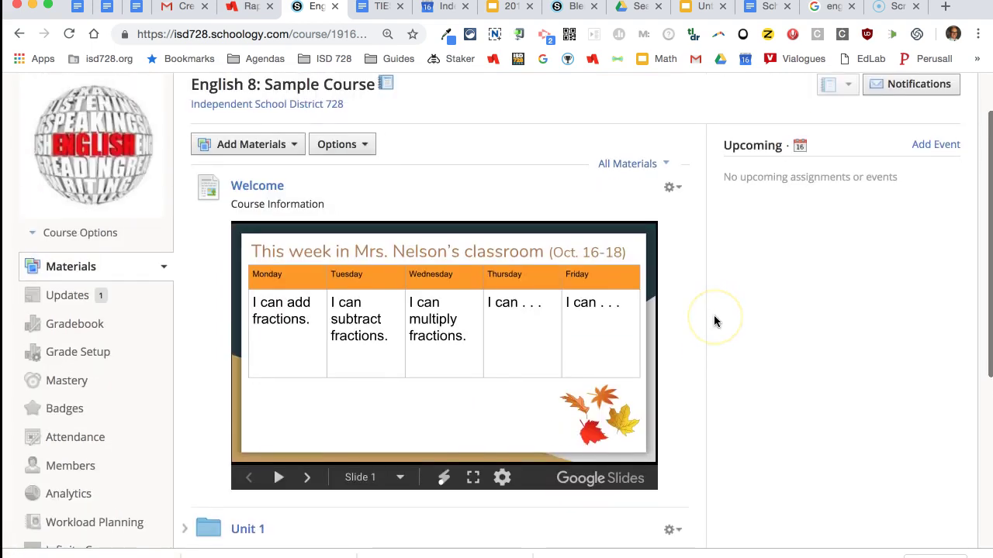
pyautogui.scroll(-1, 713, 321)
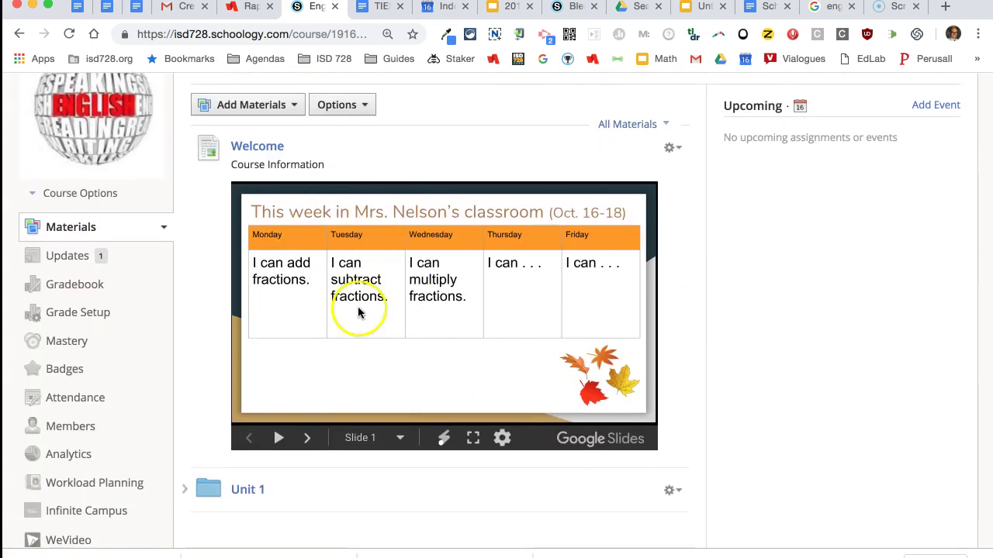
pyautogui.click(309, 439)
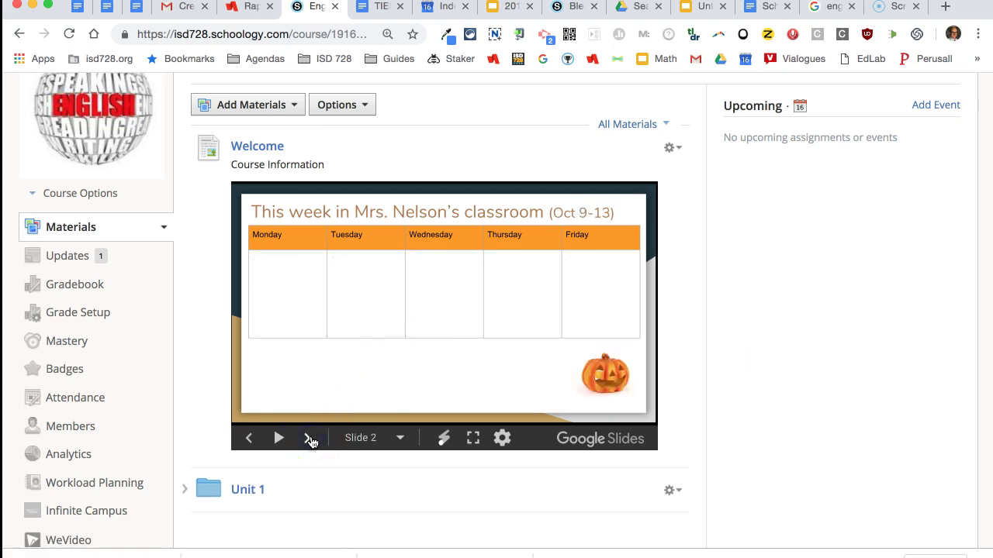
pyautogui.click(310, 439)
pyautogui.click(253, 439)
pyautogui.click(253, 440)
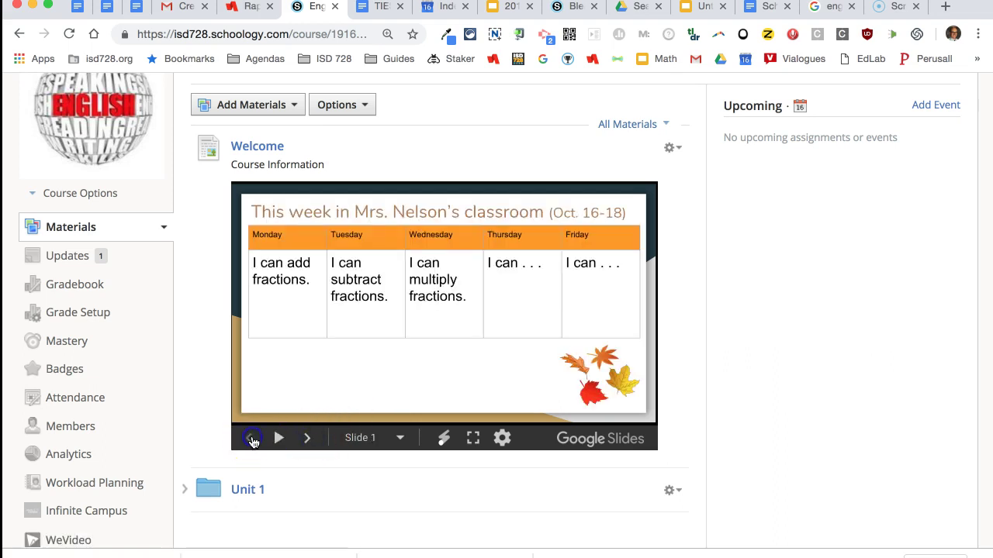
# - Check the Unit 1 folder's contents and open the Unit 1 folder page
pyautogui.click(185, 491)
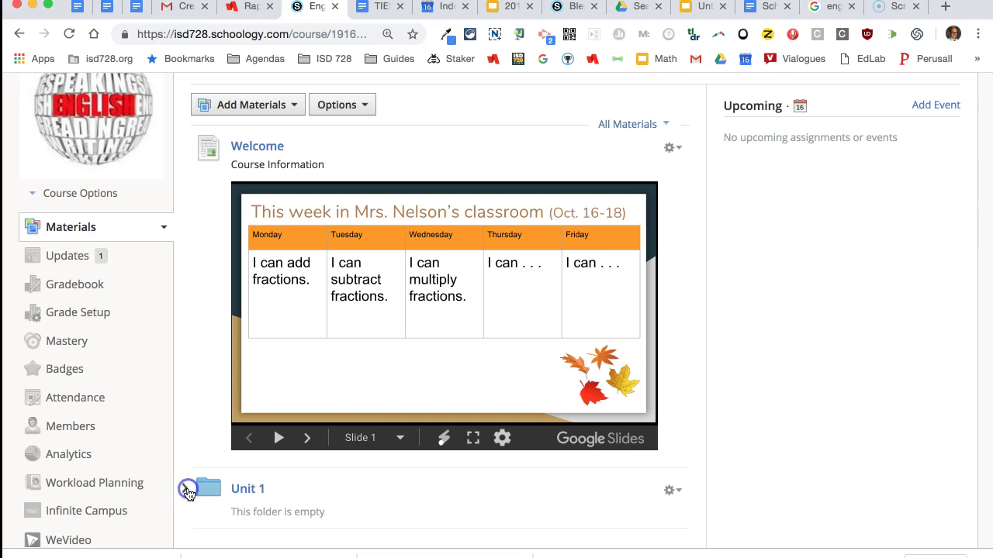
pyautogui.click(186, 491)
pyautogui.click(238, 294)
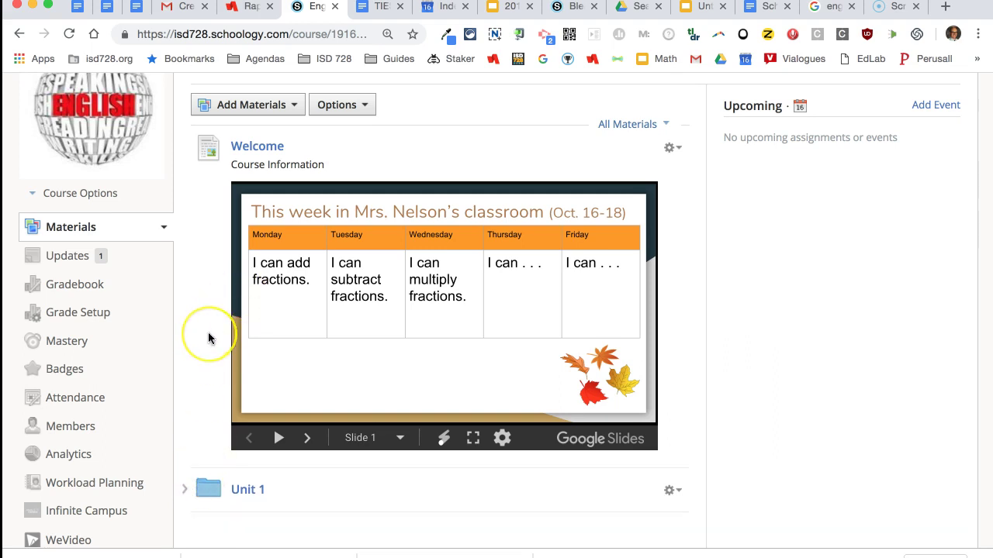
pyautogui.click(328, 310)
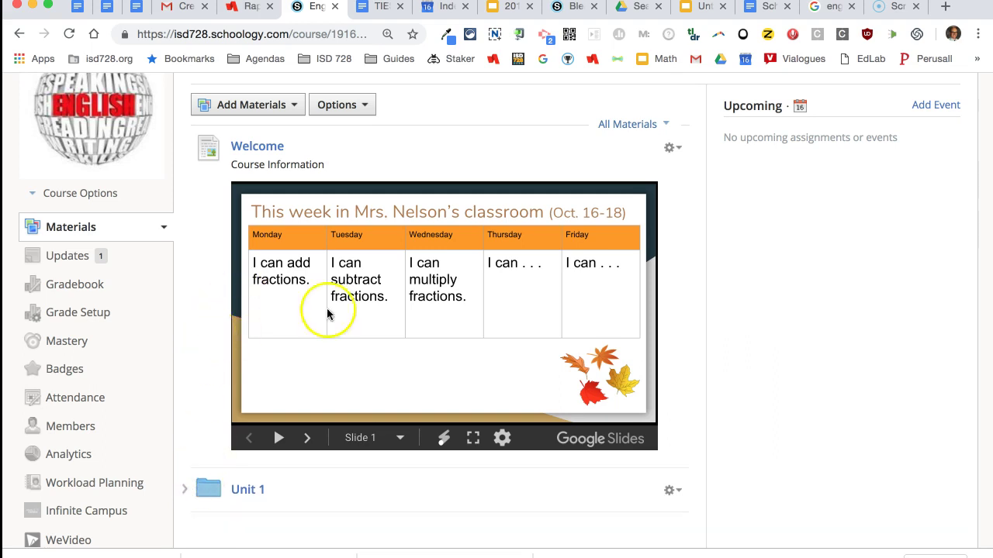
pyautogui.click(680, 303)
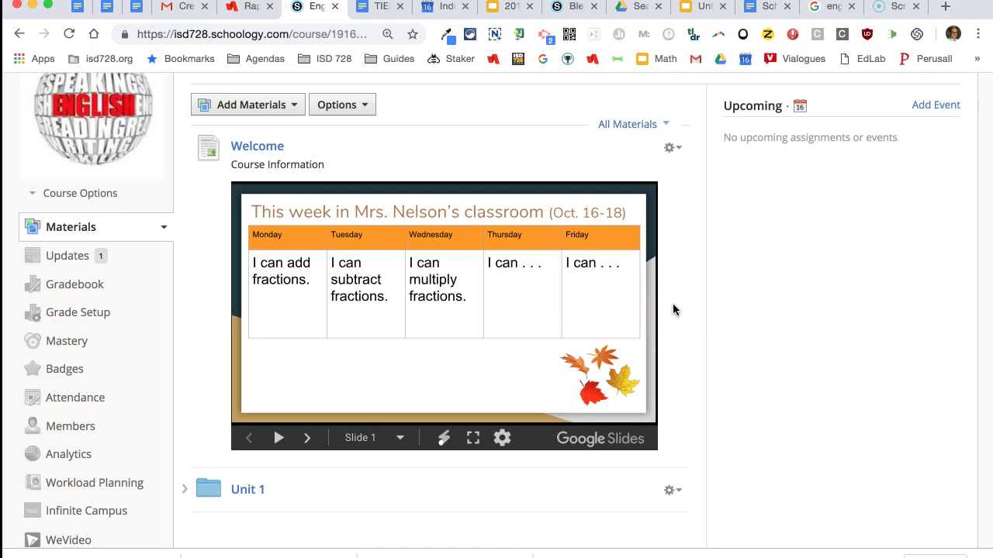
pyautogui.click(779, 288)
pyautogui.click(248, 492)
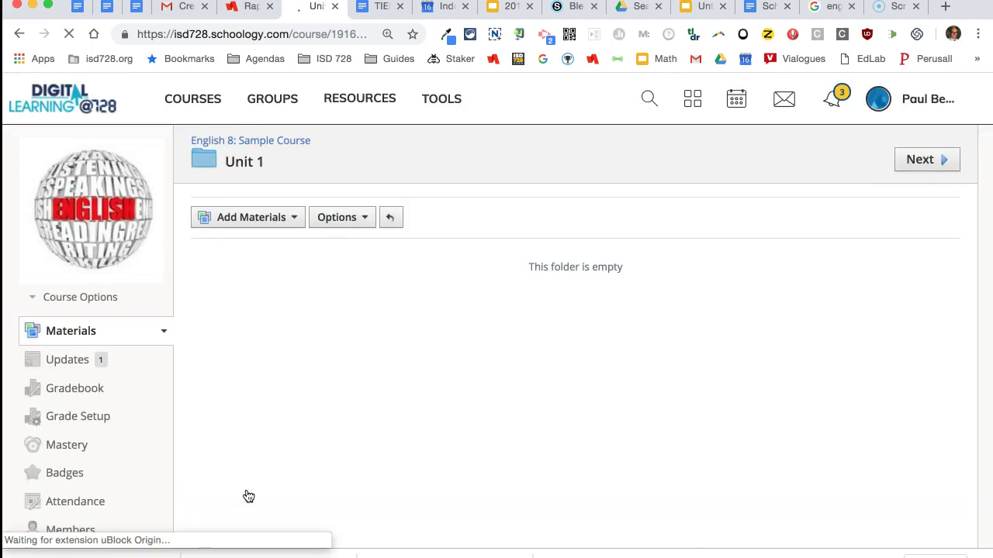
# - Start a new assignment titled 'Assignment' and begin its description
pyautogui.click(290, 223)
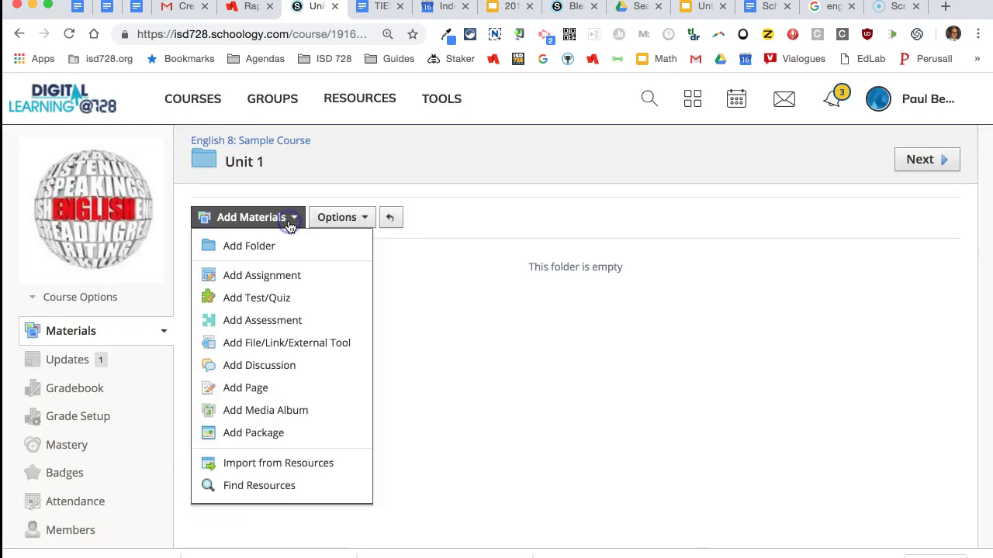
pyautogui.click(264, 276)
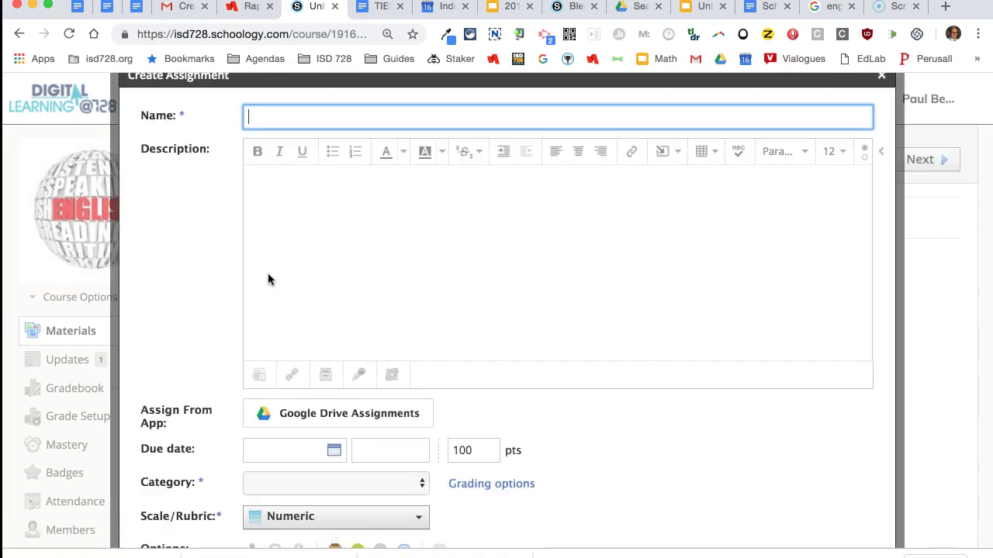
pyautogui.write('Assignment')
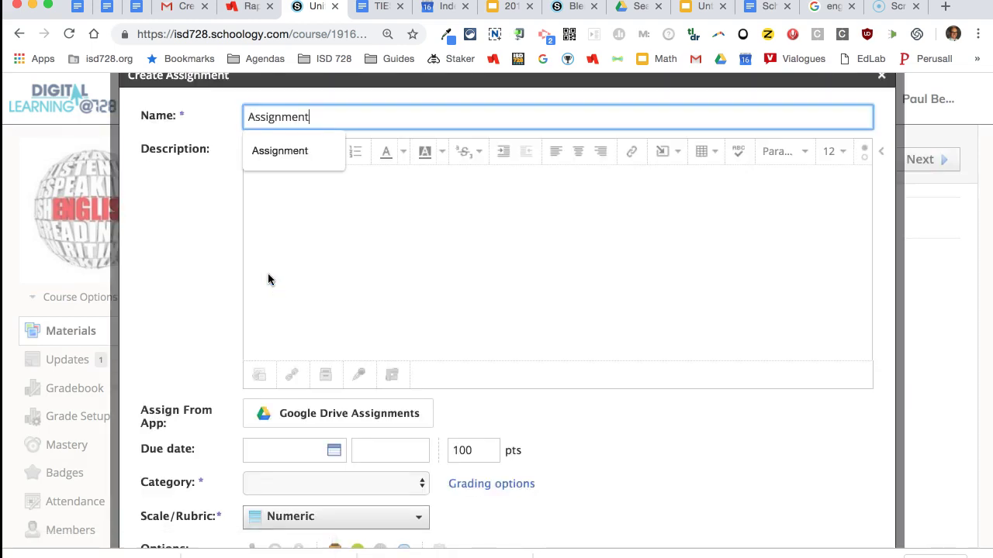
pyautogui.click(318, 201)
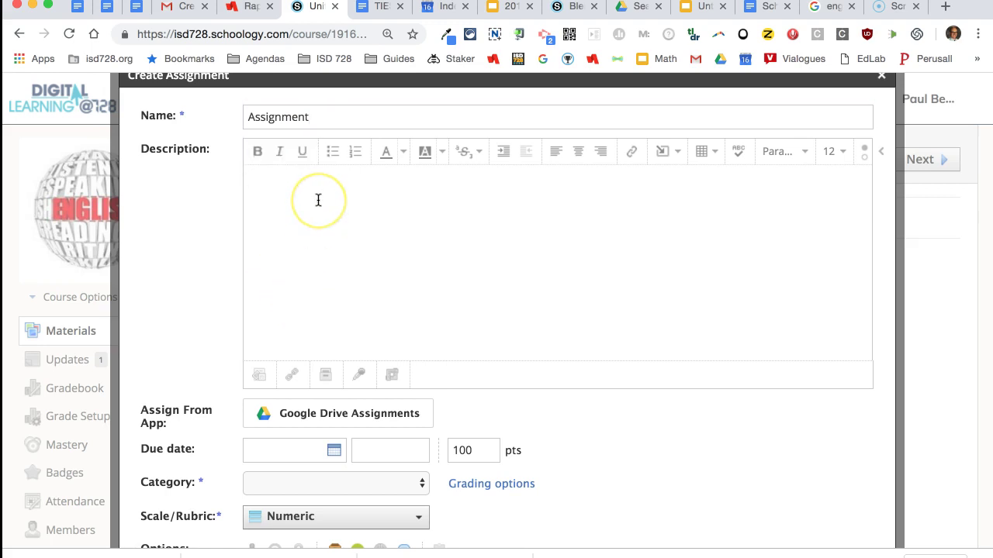
pyautogui.scroll(-1, 384, 245)
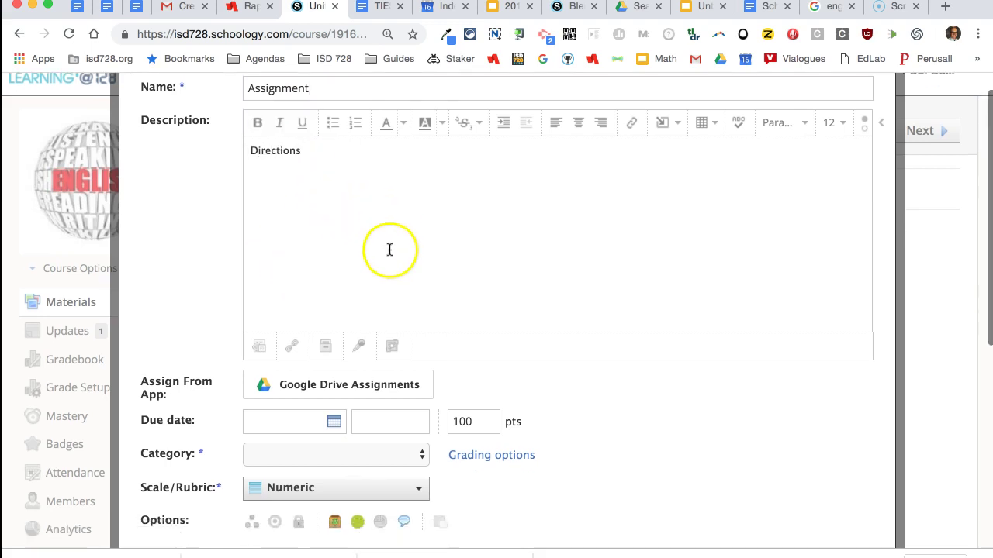
# - Attach the Teacher Tech Tools presentation from Google Drive to the assignment
pyautogui.click(339, 376)
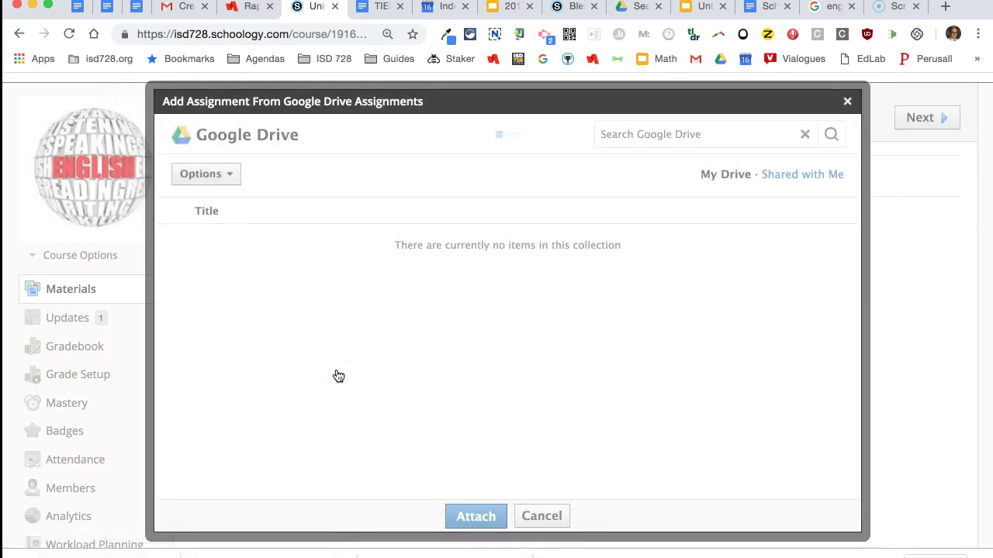
pyautogui.click(233, 384)
pyautogui.click(205, 410)
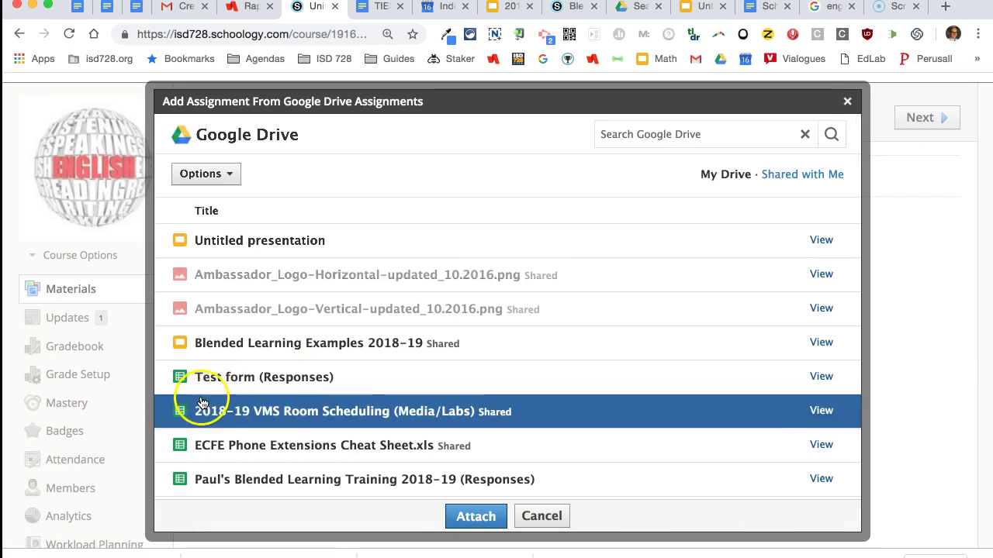
pyautogui.click(232, 435)
pyautogui.scroll(-2, 232, 423)
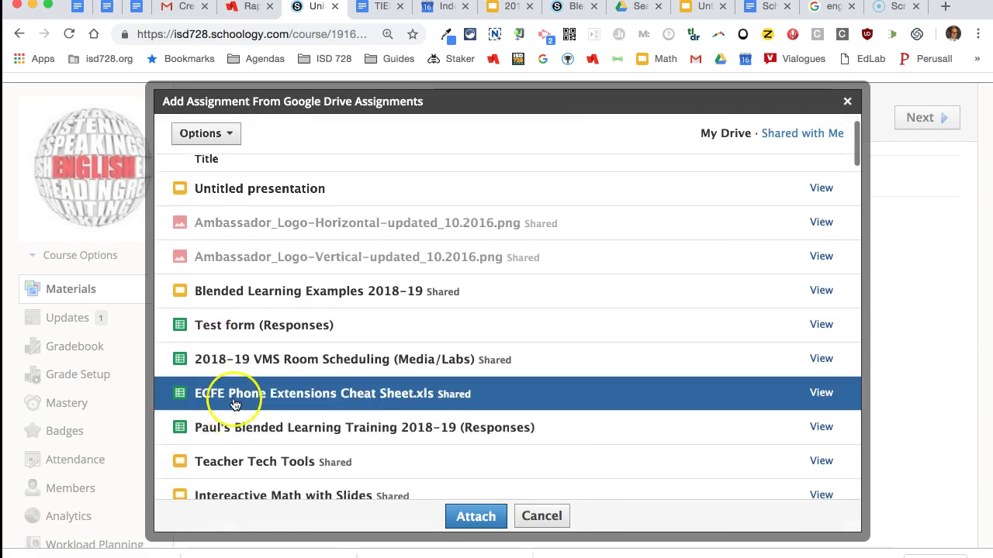
pyautogui.scroll(-1, 225, 403)
pyautogui.click(184, 438)
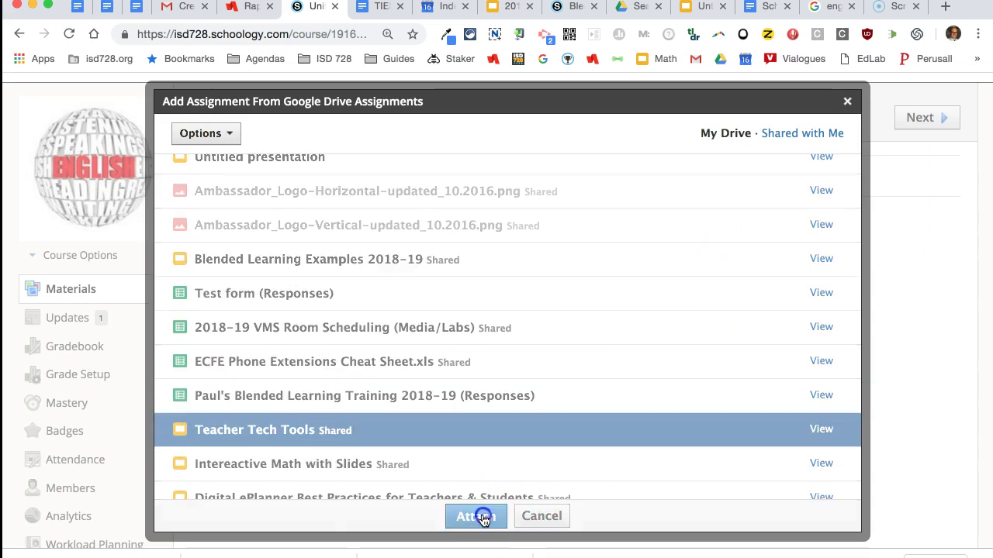
pyautogui.click(482, 516)
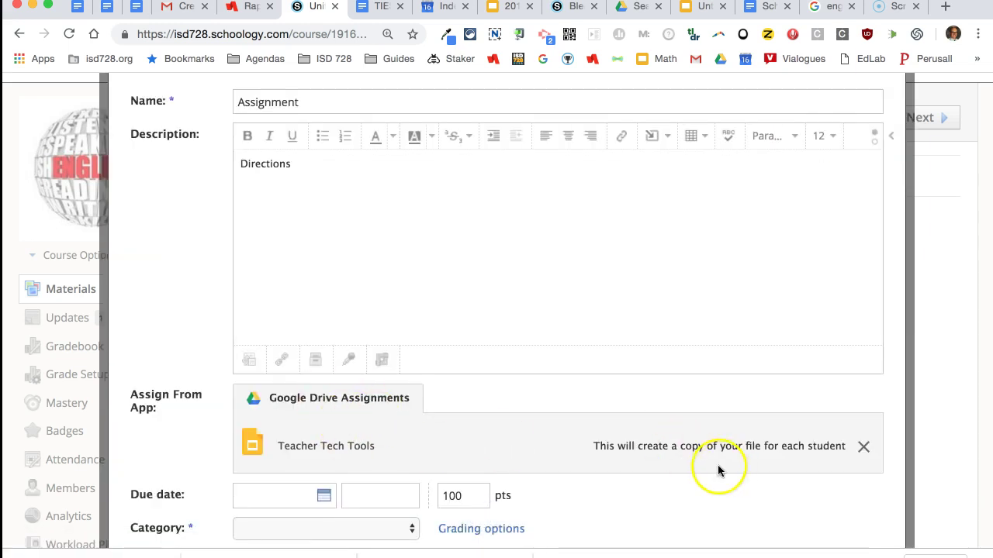
# - Set the assignment due date to November 21, 2018
pyautogui.scroll(-2, 676, 465)
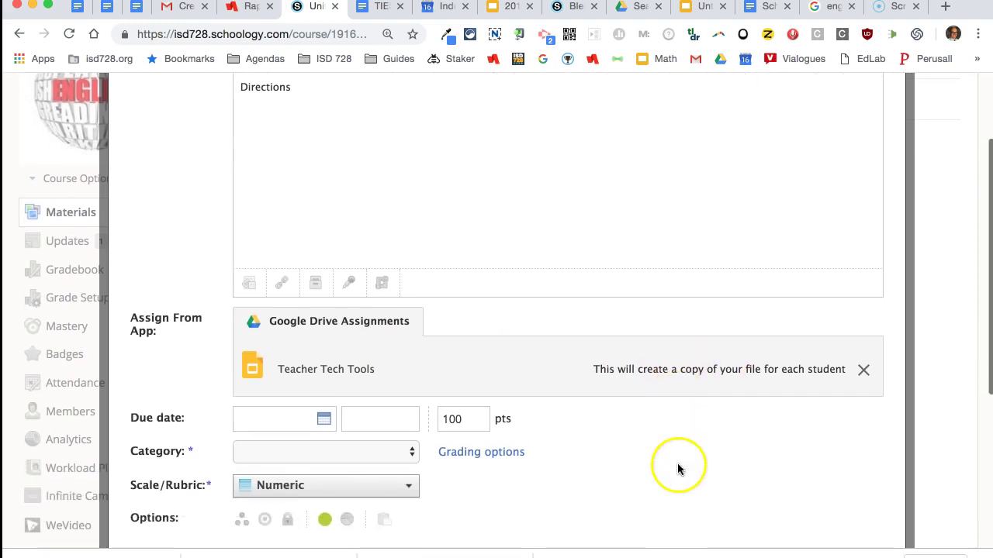
pyautogui.click(324, 418)
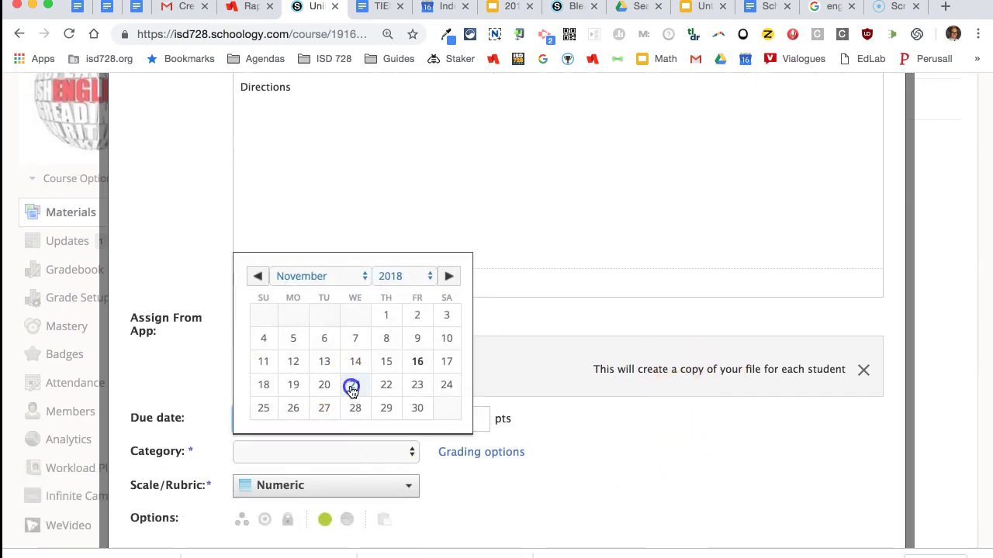
pyautogui.click(379, 381)
pyautogui.scroll(2, 393, 413)
pyautogui.scroll(-3, 501, 458)
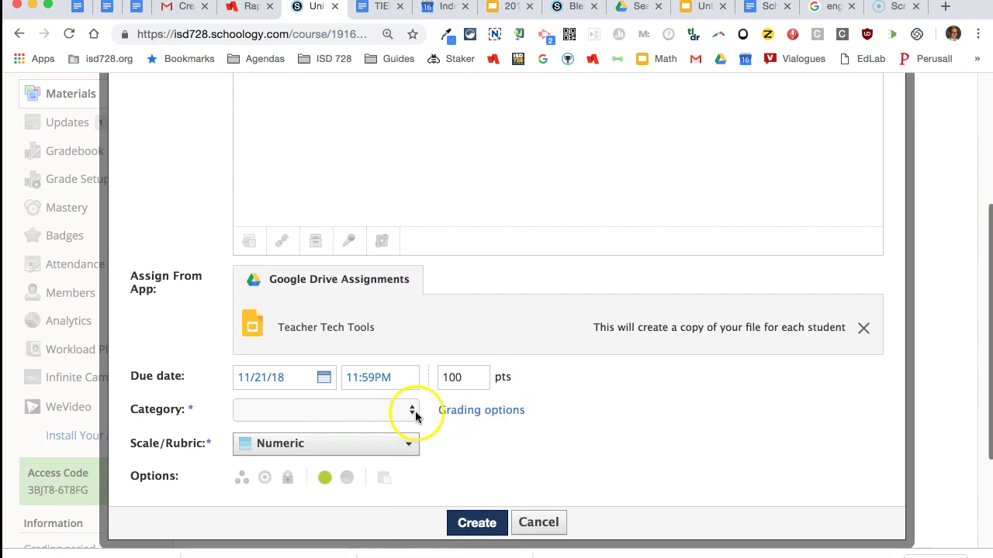
# - Set the grading category to a new 'Assignments' category
pyautogui.click(411, 410)
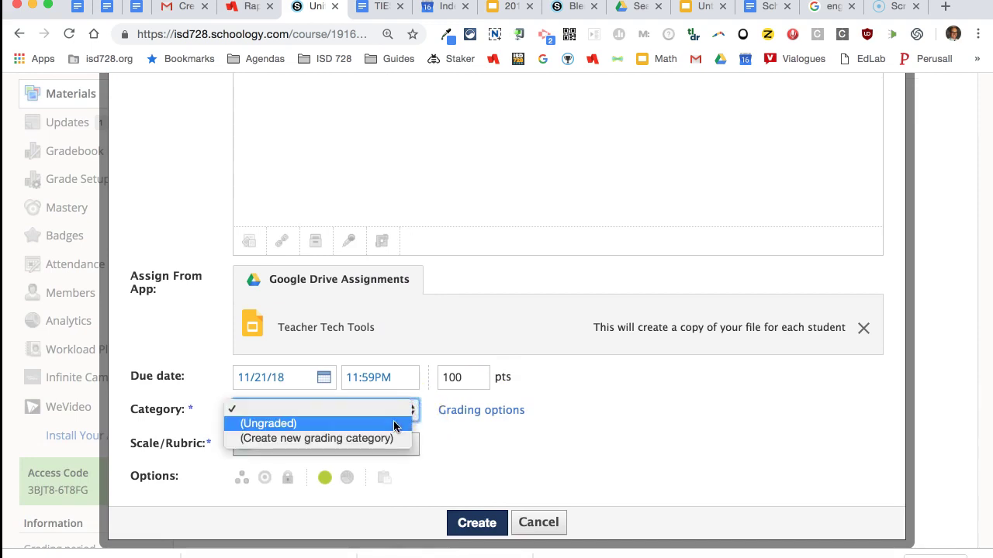
pyautogui.click(373, 438)
pyautogui.scroll(3, 373, 439)
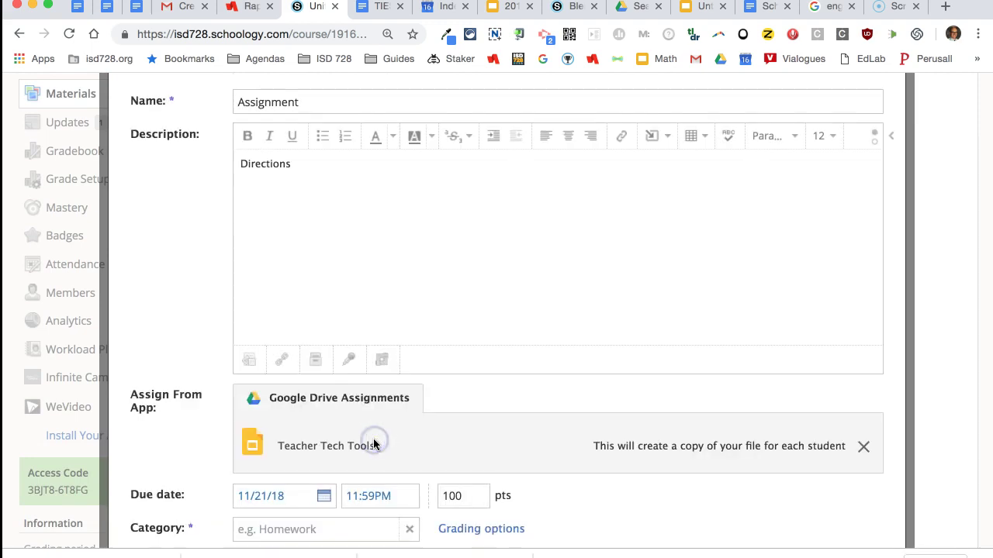
pyautogui.scroll(-1, 365, 502)
pyautogui.click(360, 488)
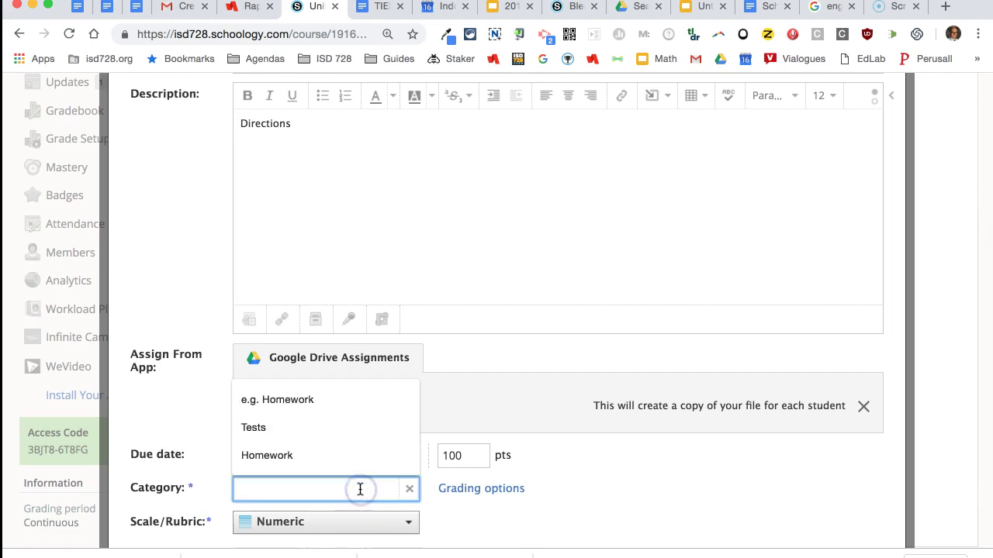
pyautogui.write('Assignments')
pyautogui.click(666, 489)
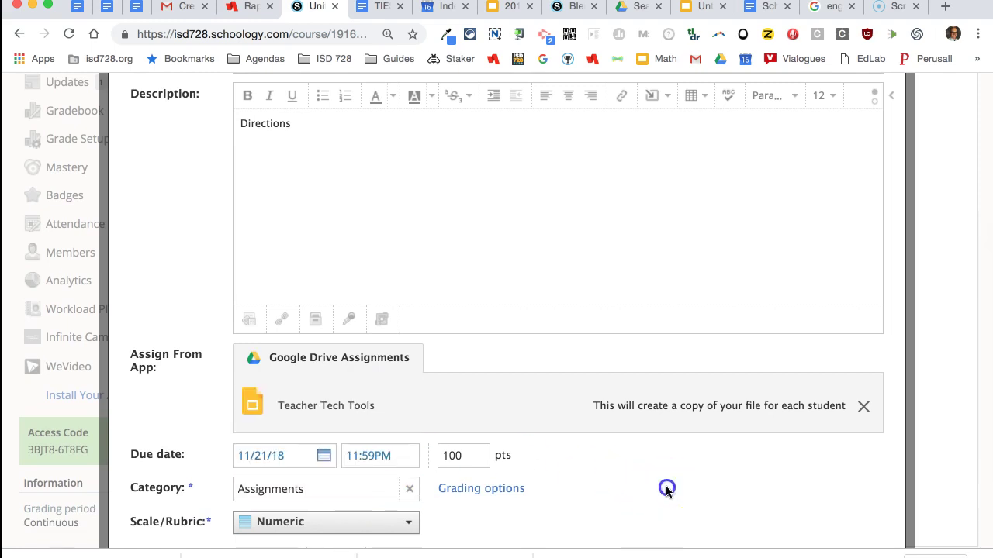
# - Keep the assignment published to students and create it
pyautogui.scroll(-3, 667, 487)
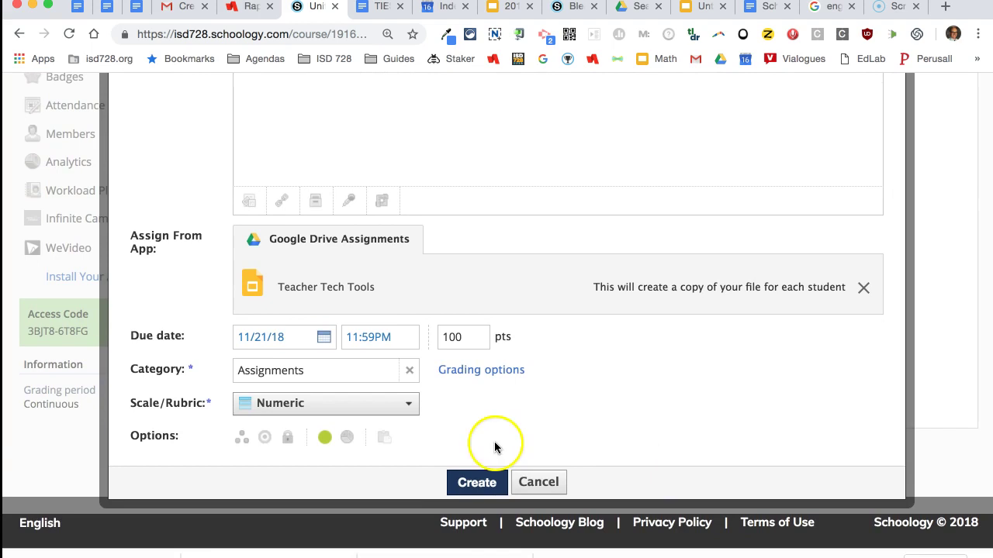
pyautogui.click(325, 439)
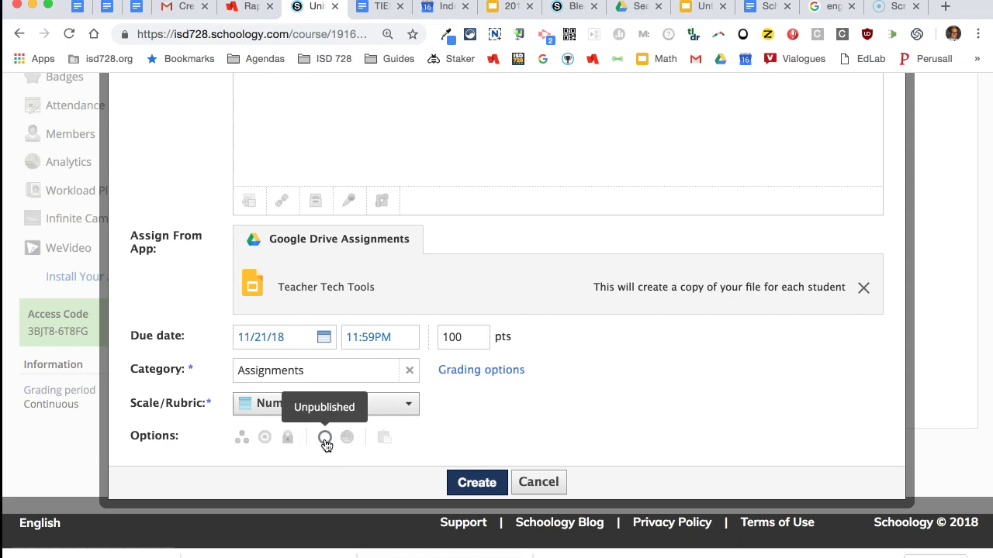
pyautogui.click(325, 439)
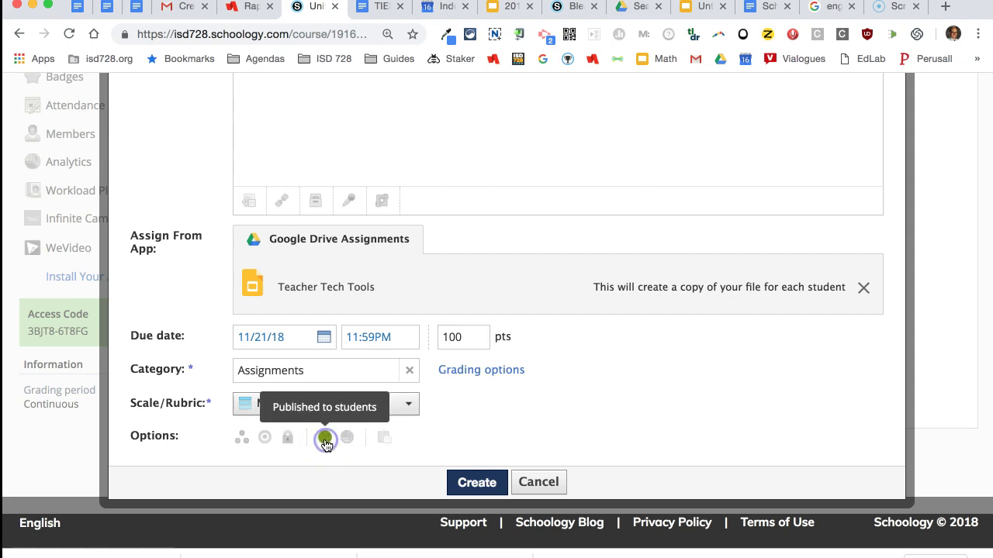
pyautogui.click(477, 484)
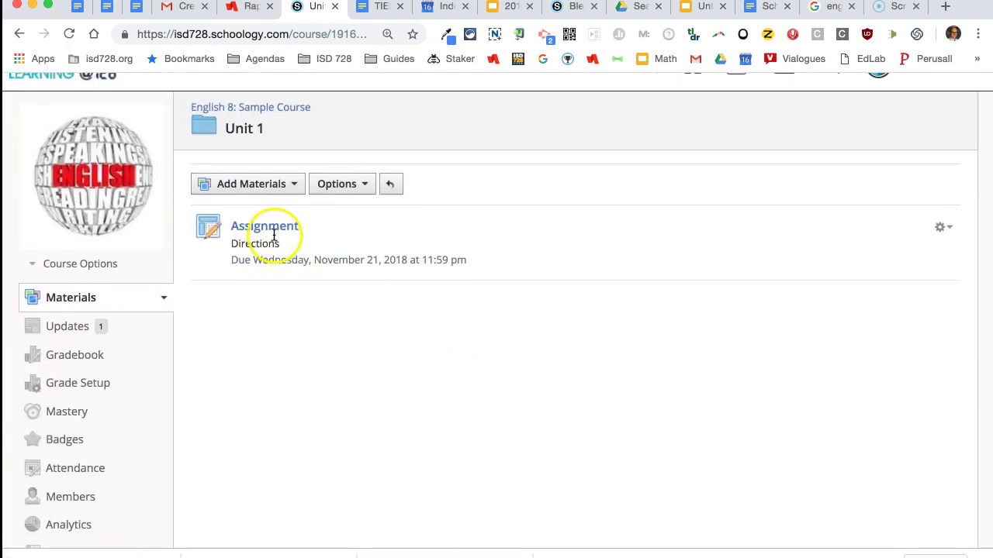
# - Go from Unit 1 back to the English 8: Sample Course page using the breadcrumb
pyautogui.scroll(2, 326, 261)
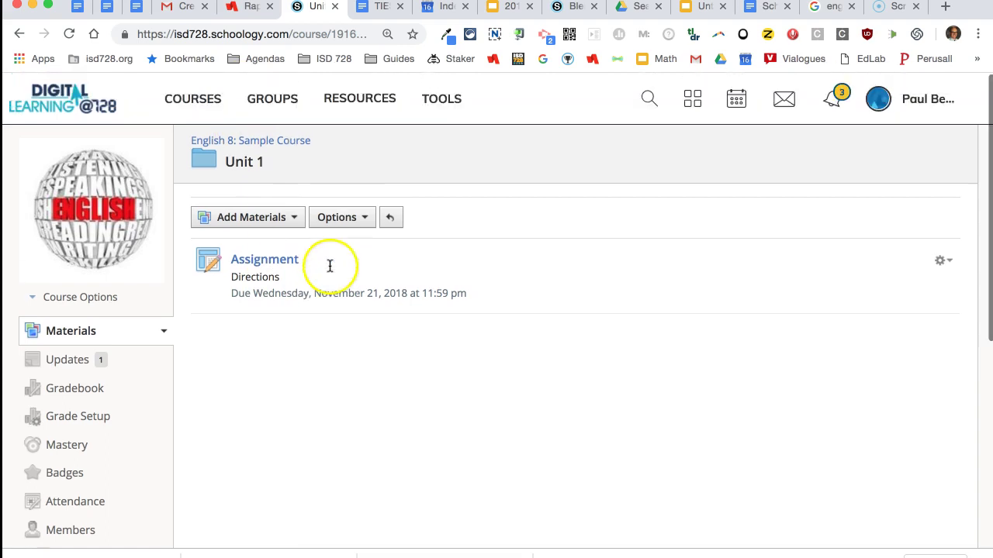
pyautogui.click(249, 142)
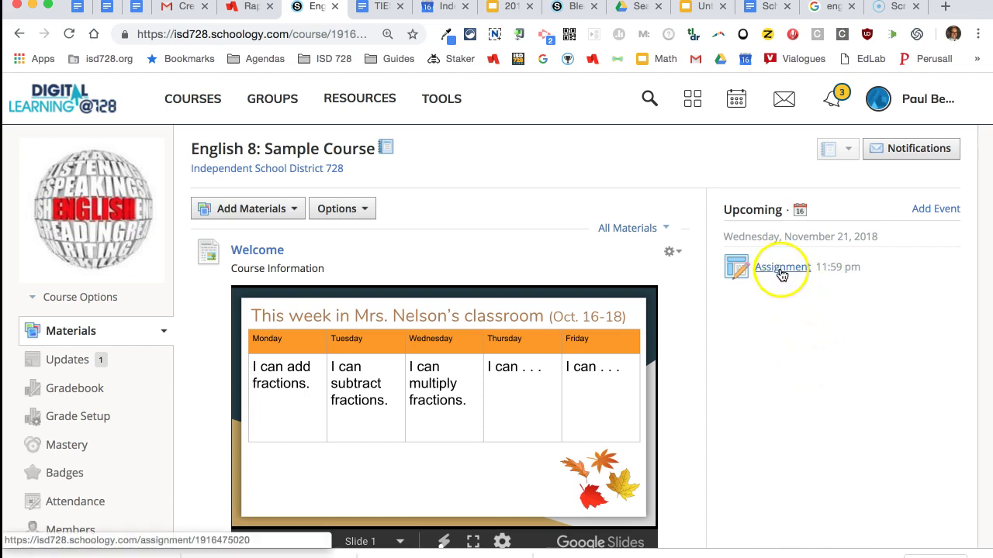
# - Create a course event titled 'Test Friday' on November 23, 2018 and save it
pyautogui.click(925, 210)
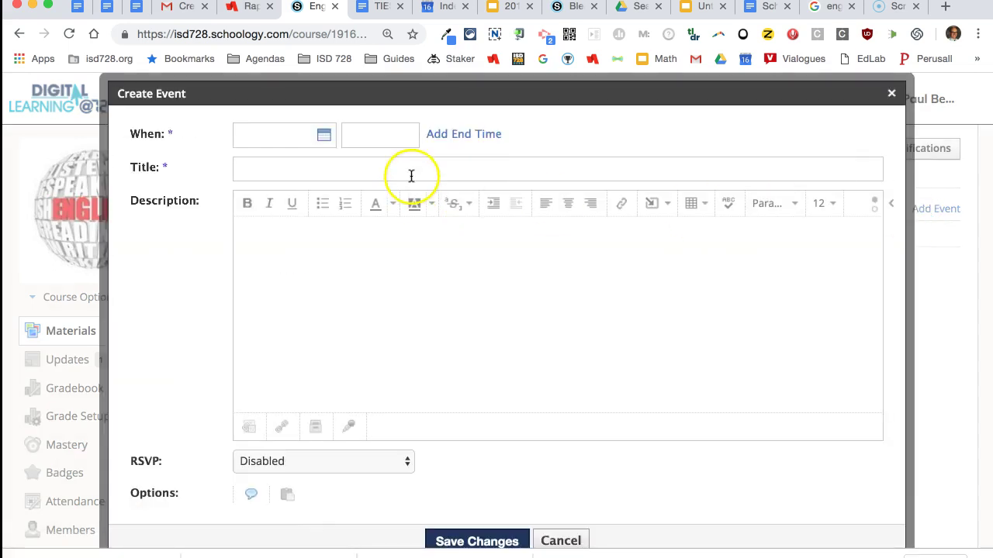
pyautogui.click(411, 172)
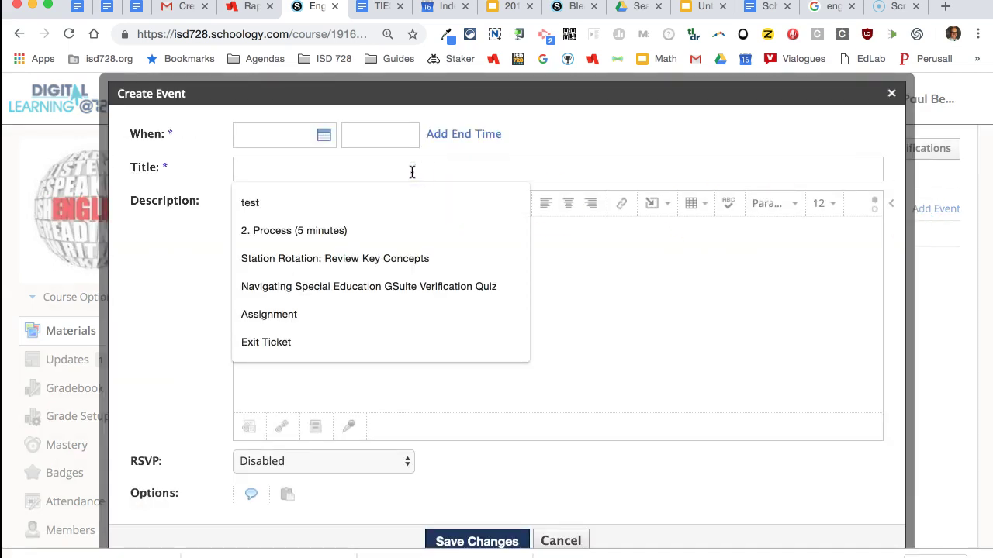
pyautogui.write('Test Friday')
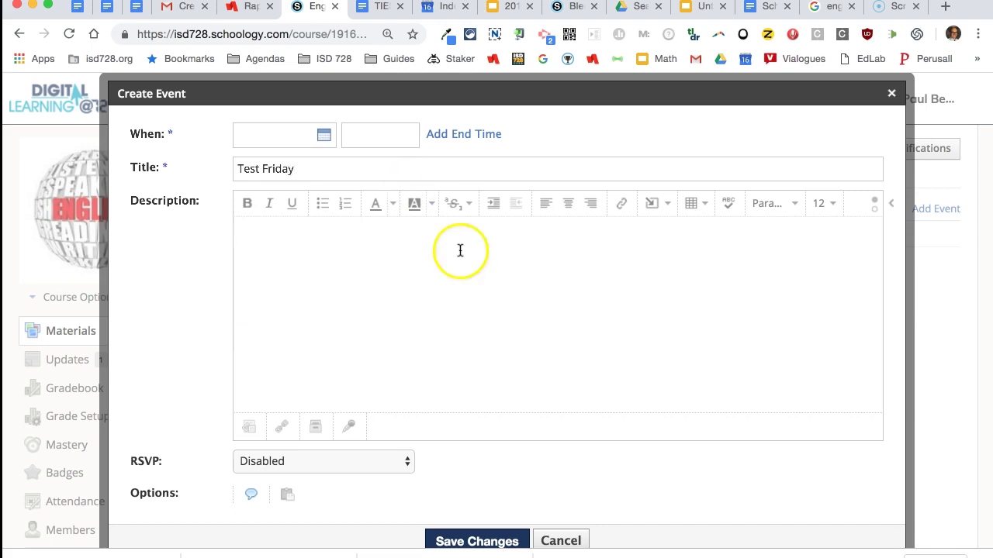
pyautogui.click(324, 135)
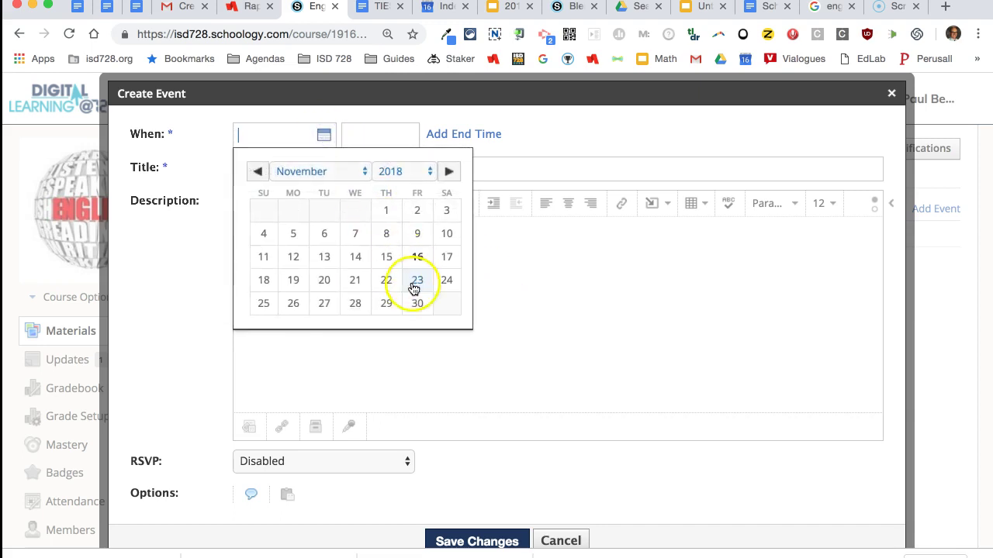
pyautogui.click(416, 283)
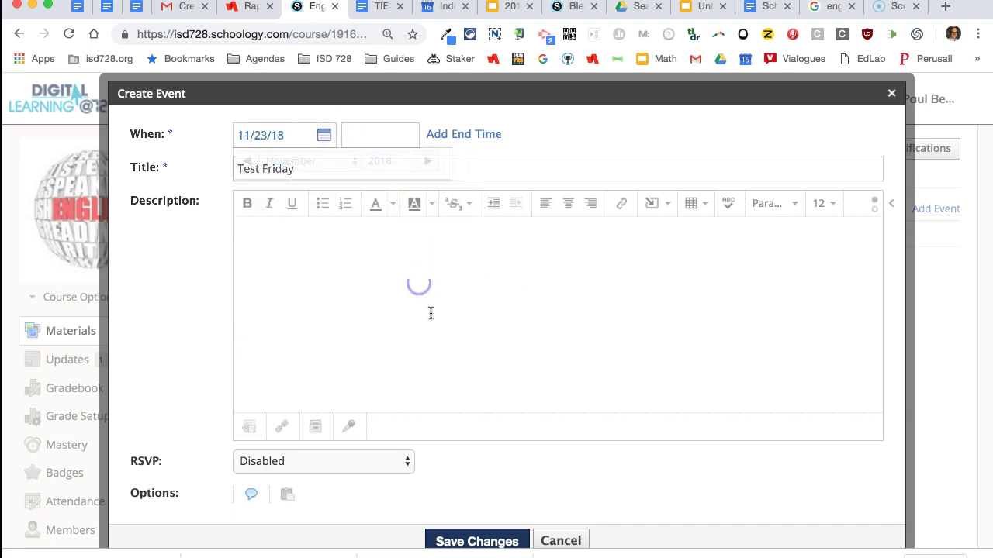
pyautogui.click(473, 541)
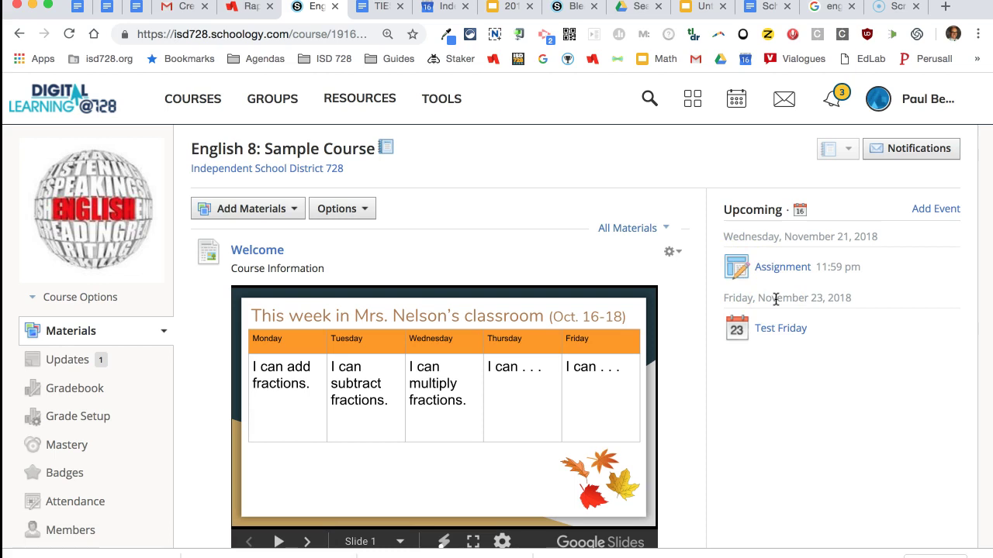
# - Check the November 2018 calendar for Test Friday on the 23rd, cancelling a stray November 14 event
pyautogui.click(800, 210)
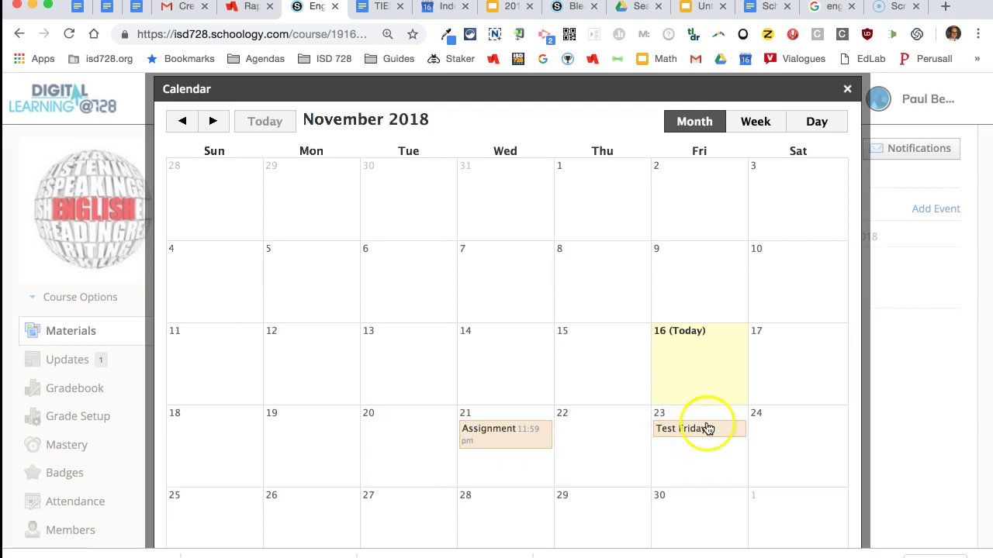
pyautogui.click(847, 88)
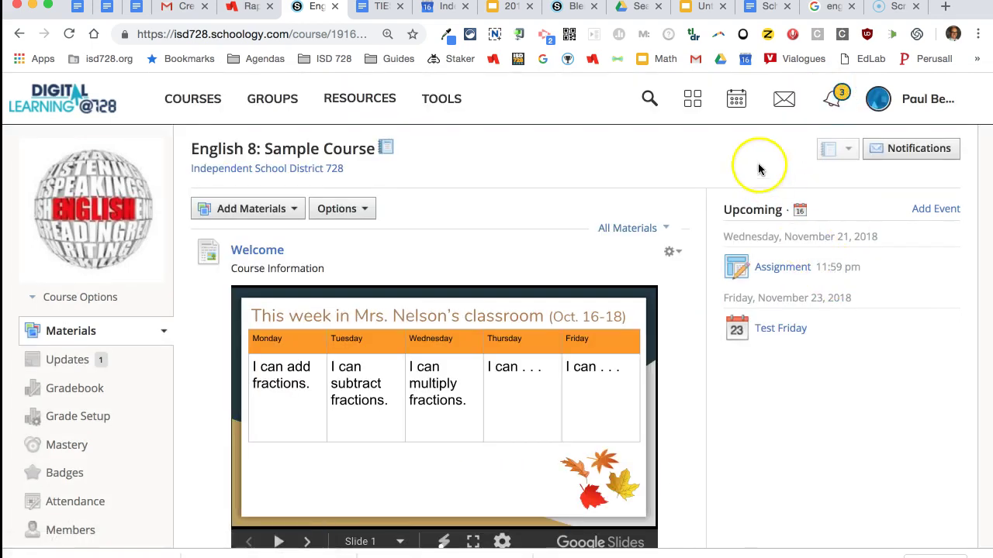
pyautogui.click(736, 100)
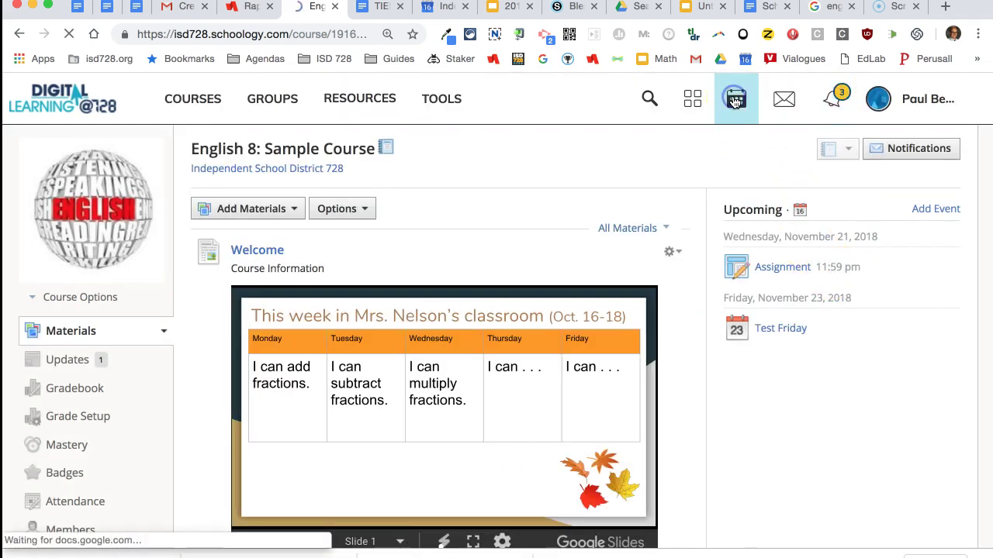
pyautogui.scroll(-3, 665, 413)
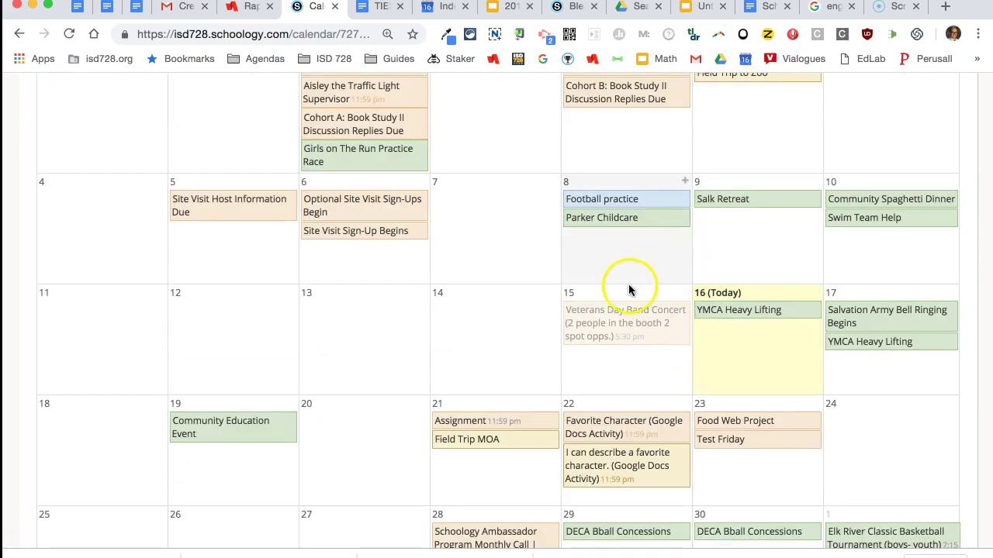
pyautogui.click(480, 330)
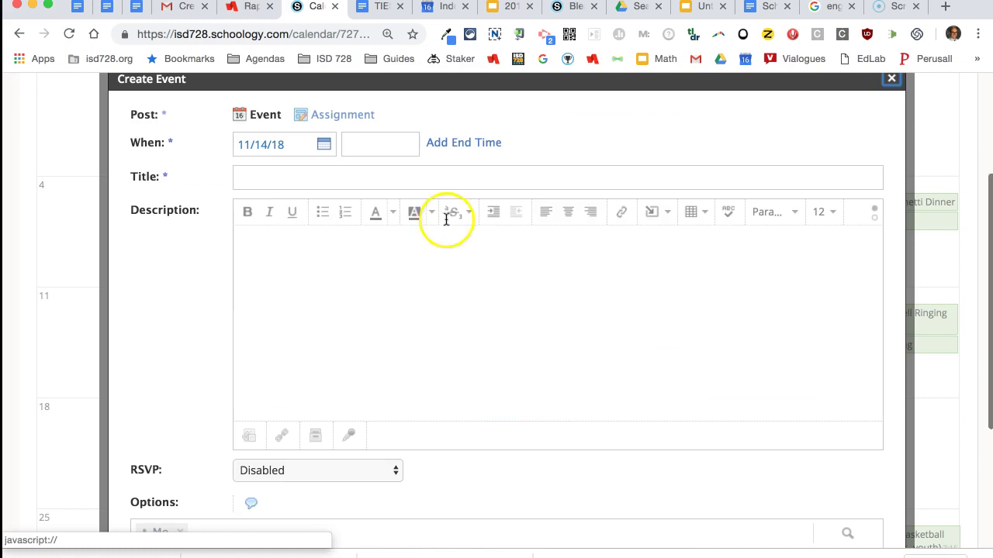
pyautogui.scroll(-3, 602, 388)
pyautogui.scroll(-3, 601, 388)
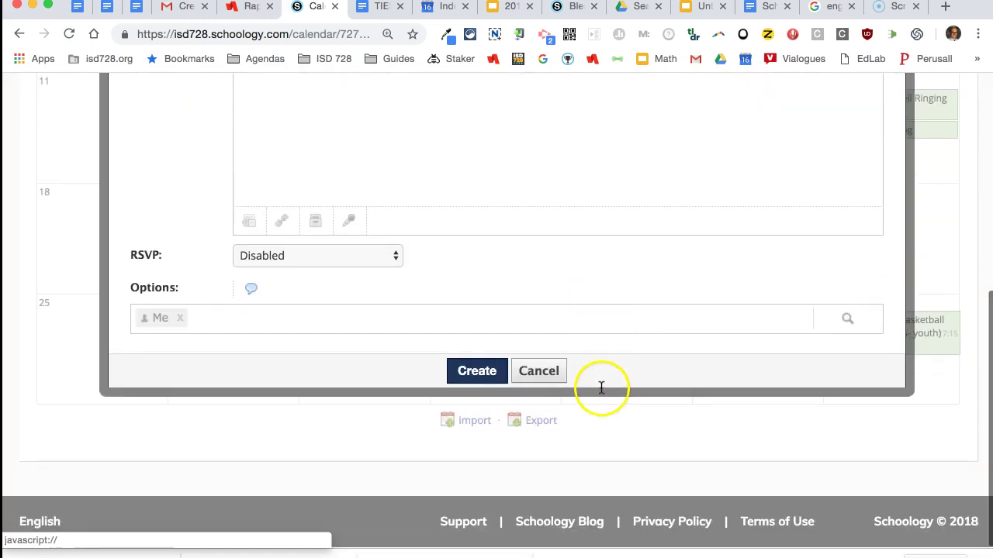
pyautogui.click(547, 372)
pyautogui.scroll(6, 652, 377)
pyautogui.scroll(3, 650, 376)
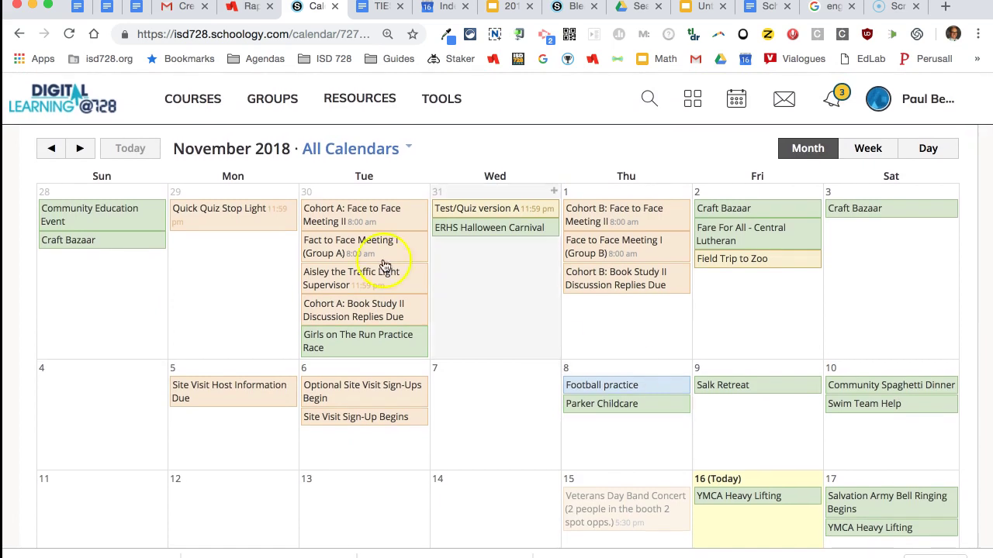
# - Reopen English 8: Sample Course from the Courses list, then switch to the Google Slides presentation
pyautogui.click(201, 107)
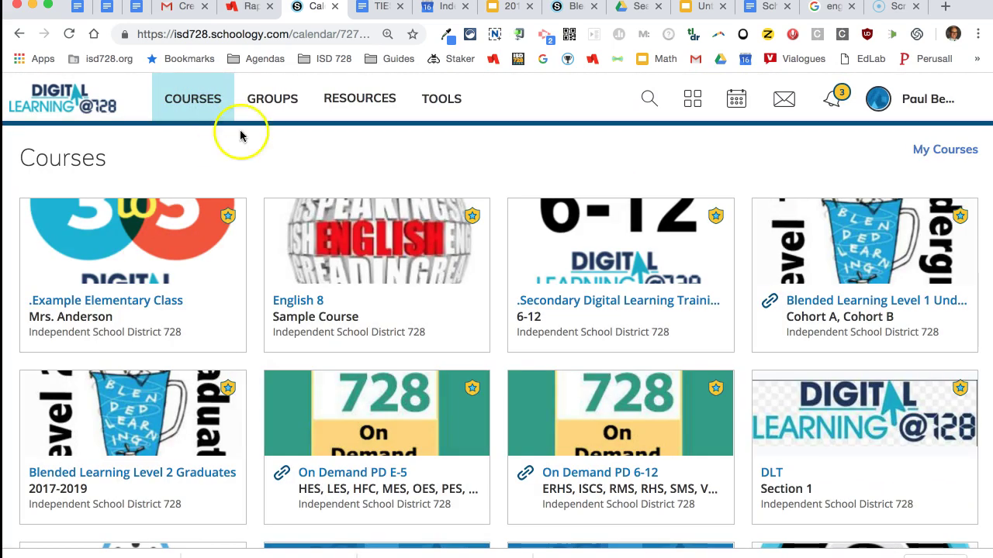
pyautogui.click(369, 247)
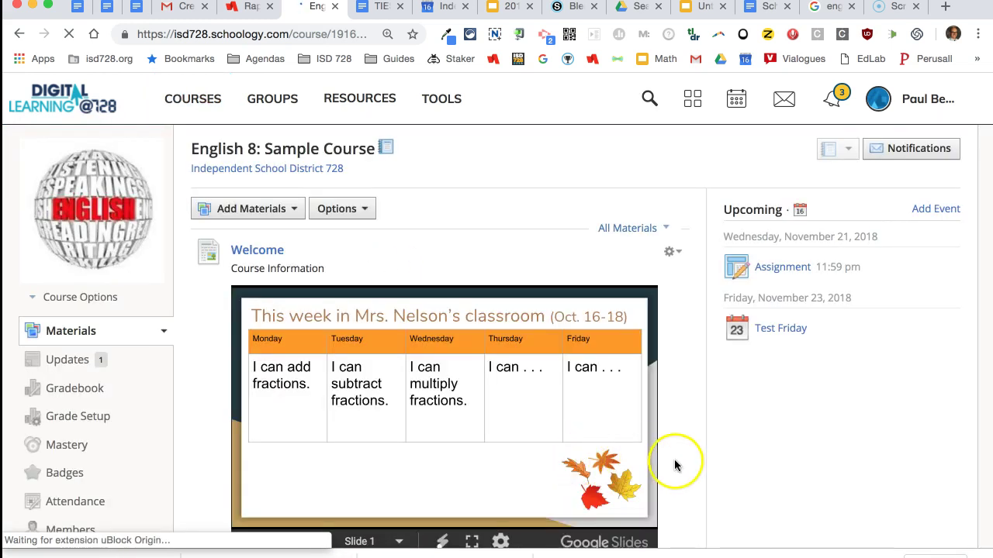
pyautogui.scroll(-2, 676, 465)
pyautogui.scroll(1, 675, 467)
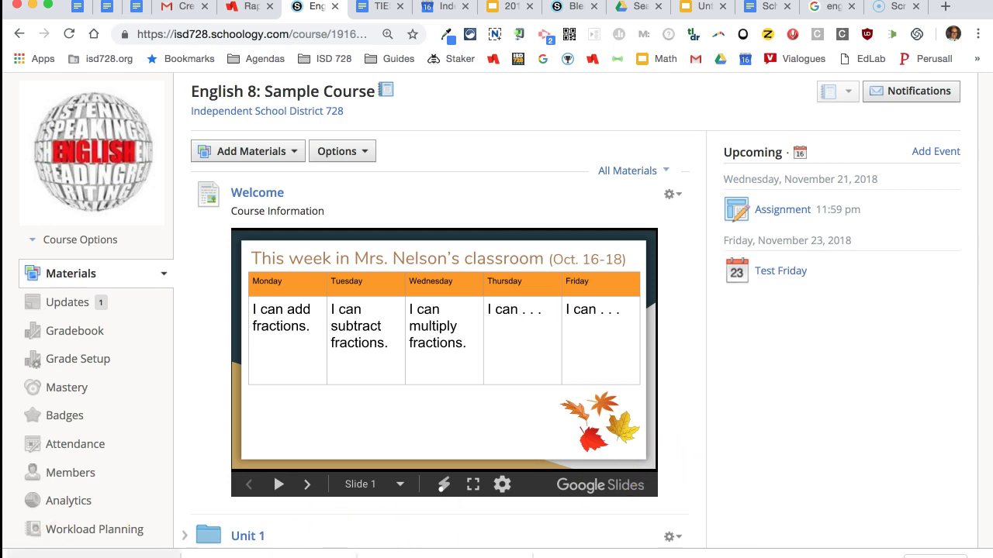
pyautogui.click(702, 10)
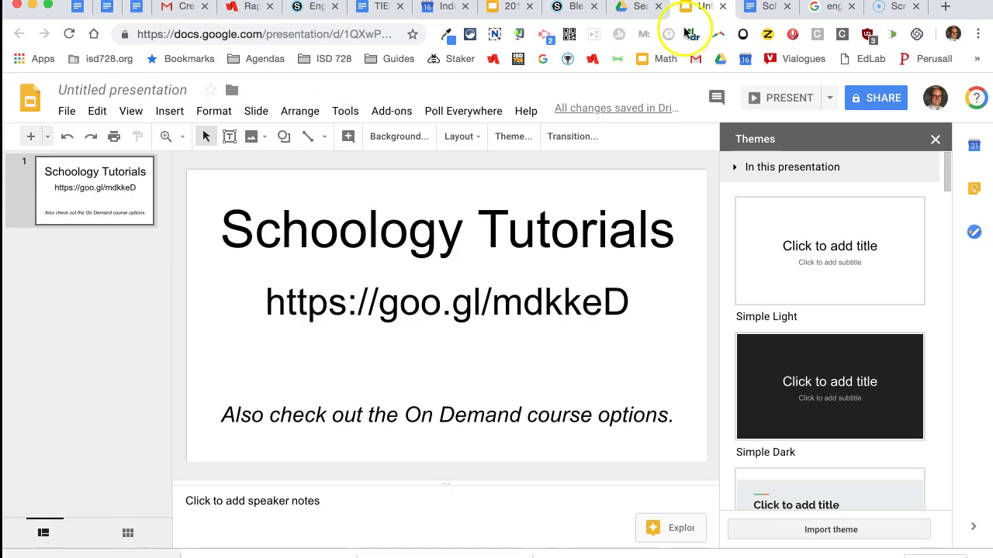
# - Close the Themes panel on the Schoology Tutorials slide
pyautogui.click(935, 141)
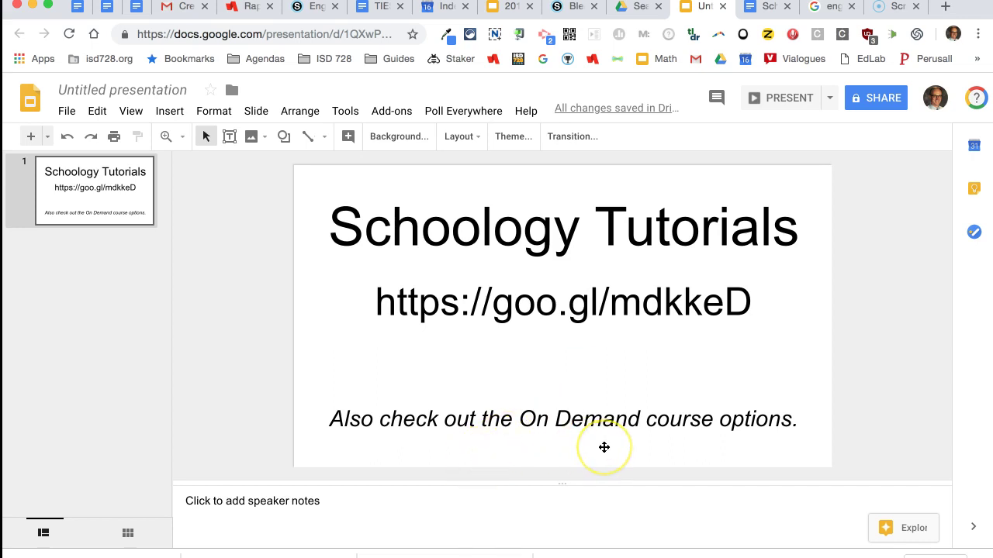
# - Return to Schoology and bring up the Courses page listing English 8 Sample Course
pyautogui.click(309, 11)
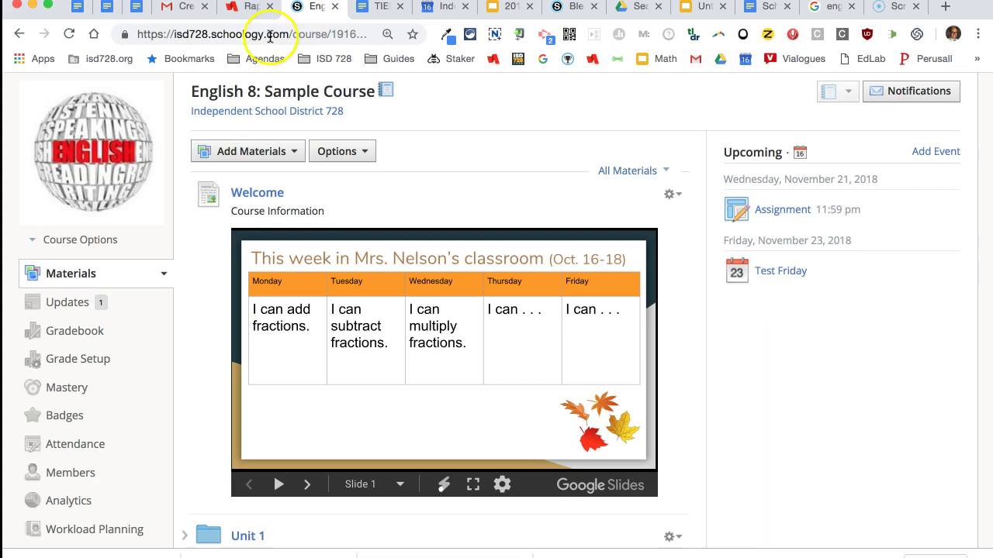
pyautogui.click(194, 99)
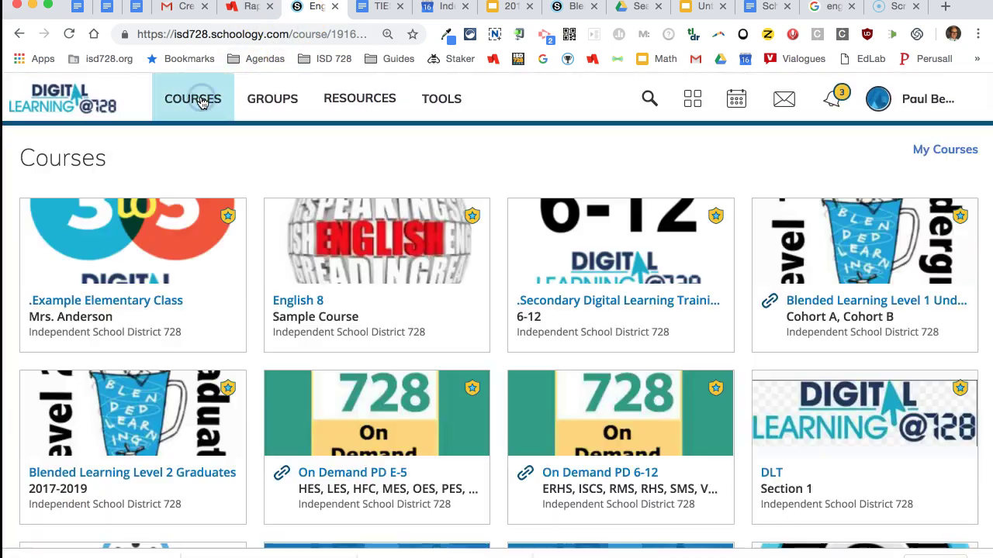